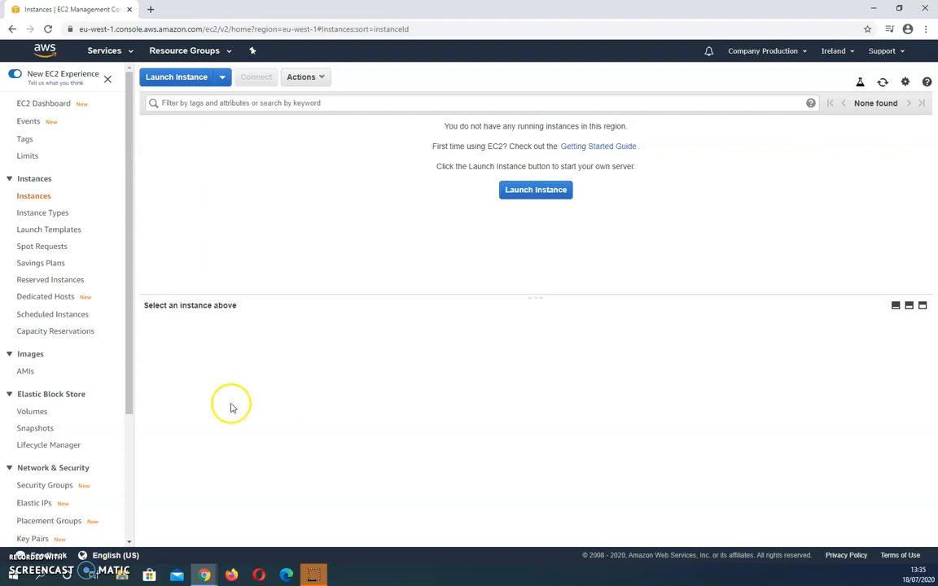
- Start a new instance from Amazon Linux AMI 2018.03.0 with the t2.micro type and default instance details, and continue to storage
click(516, 193)
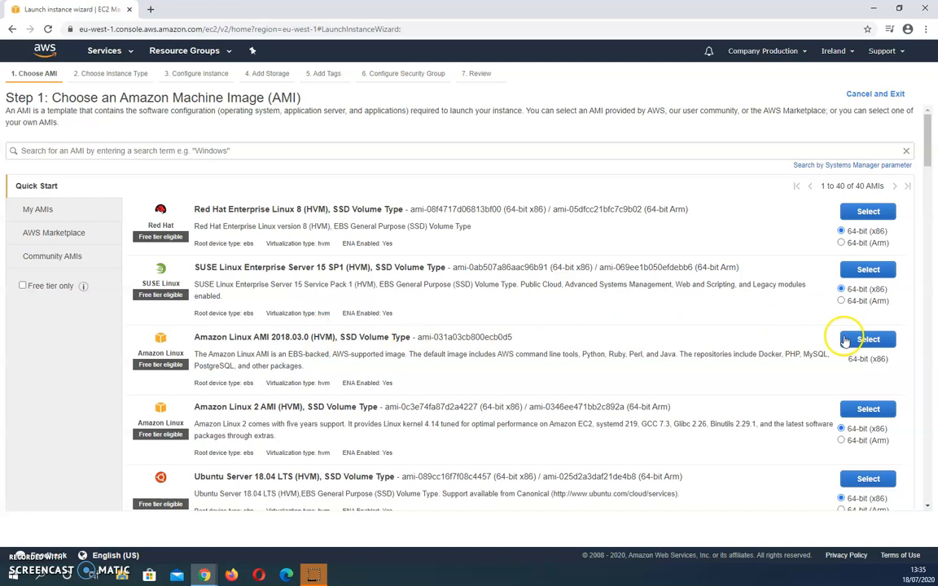
click(867, 339)
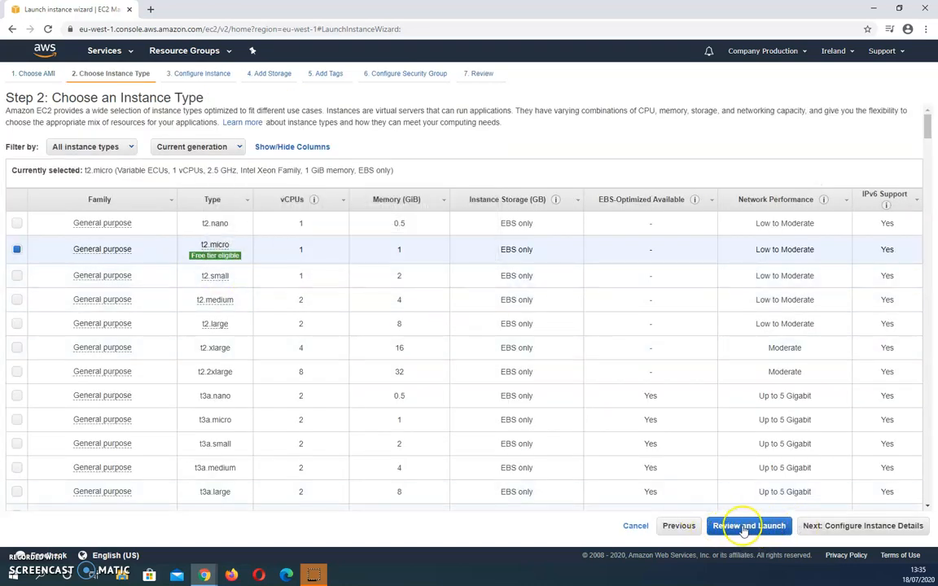
click(839, 526)
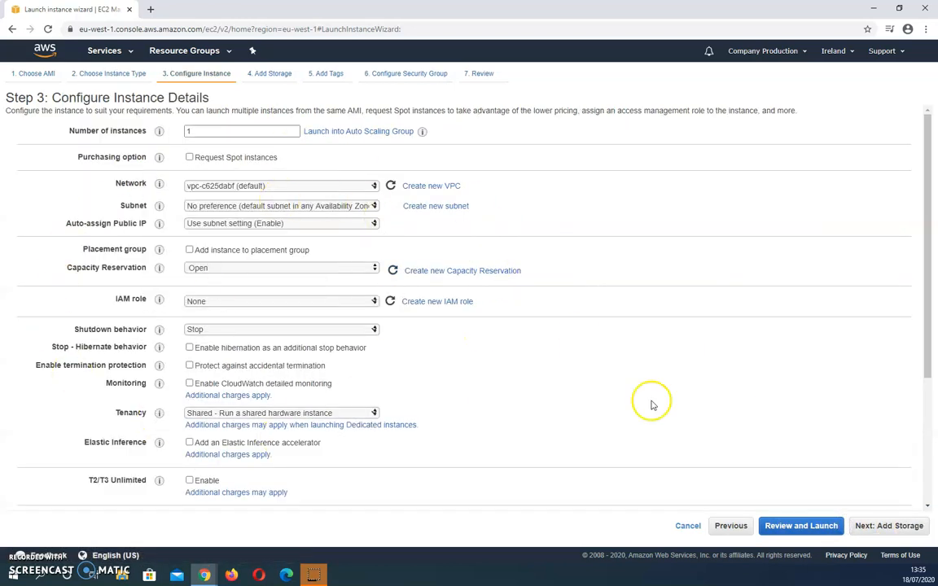
click(890, 529)
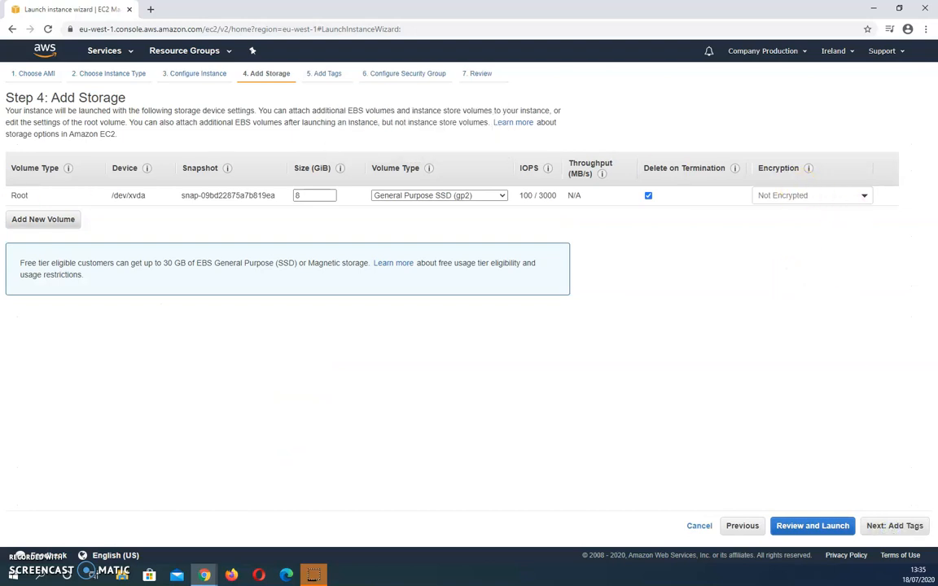
- Check the root volume's encryption options, keep it Not Encrypted, and proceed through the review to launch
click(817, 197)
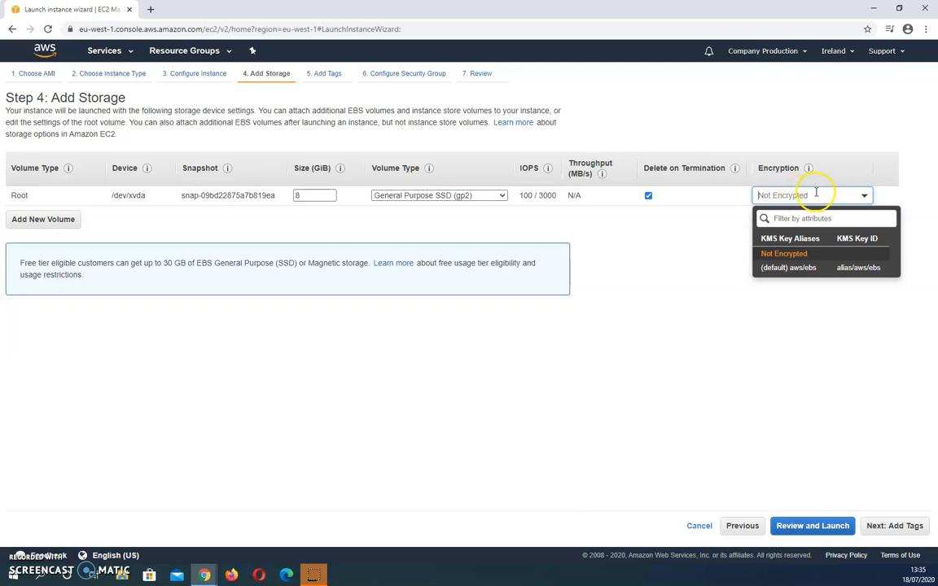
click(735, 236)
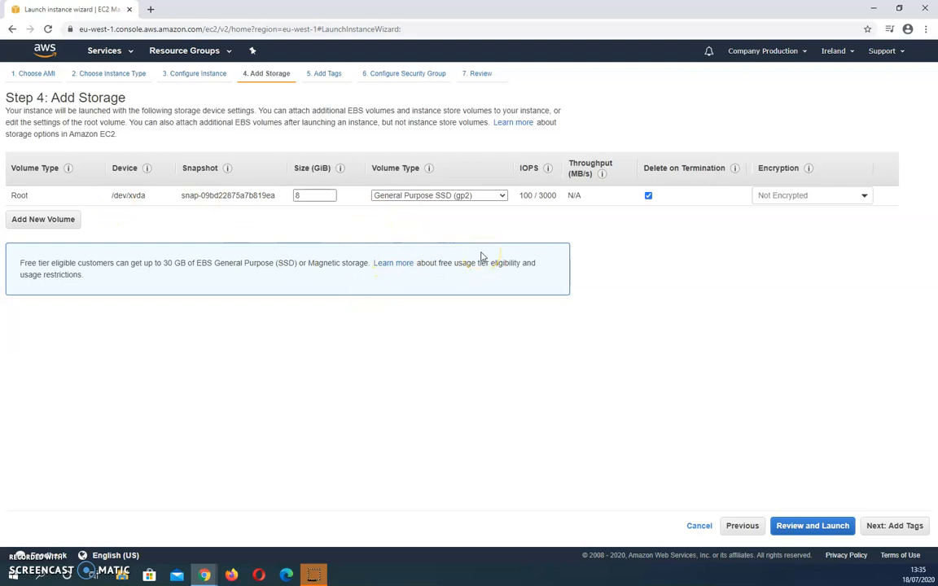
click(827, 526)
click(911, 526)
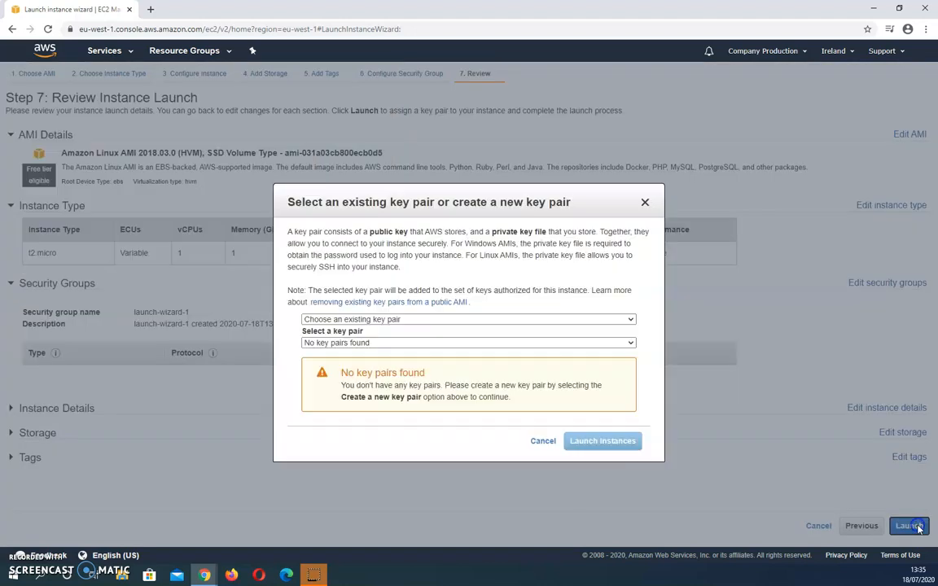
click(401, 320)
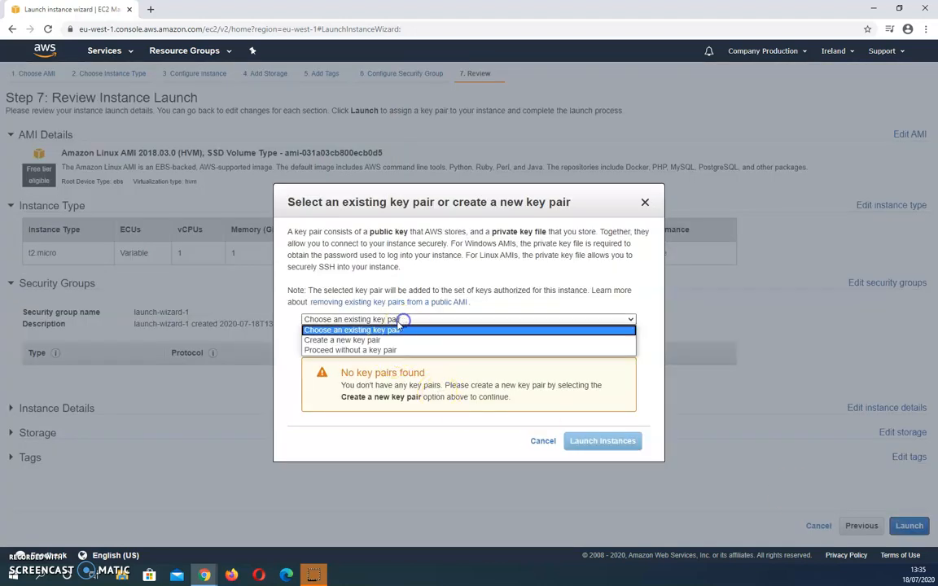
click(346, 351)
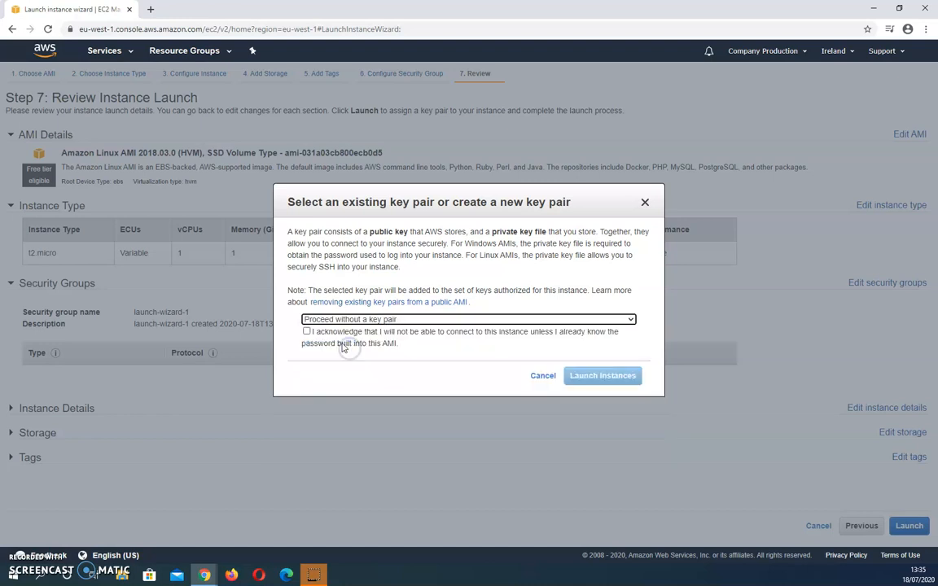
click(334, 319)
click(336, 328)
click(332, 343)
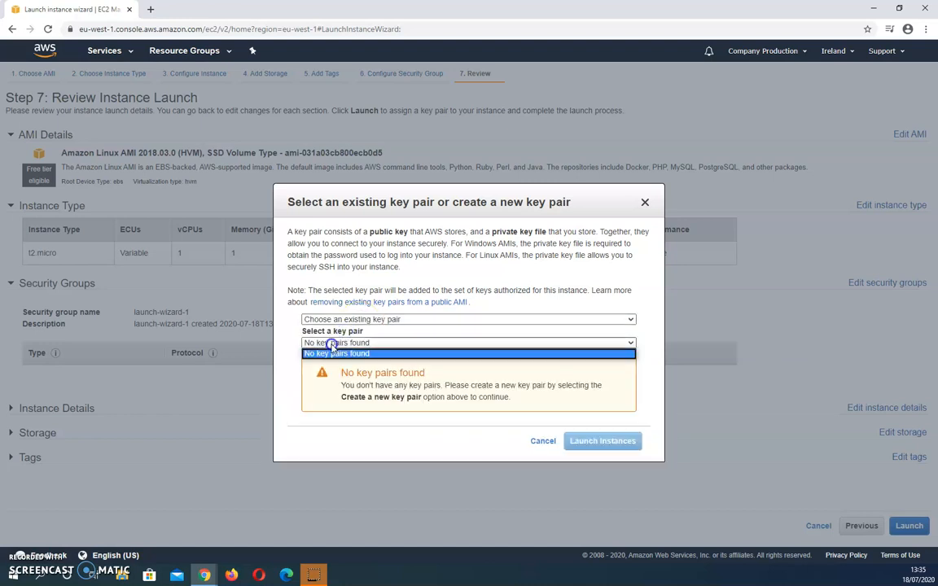
click(335, 319)
- Create a new key pair named NEWKP for the instance and download its private key file
click(364, 319)
click(348, 341)
click(341, 343)
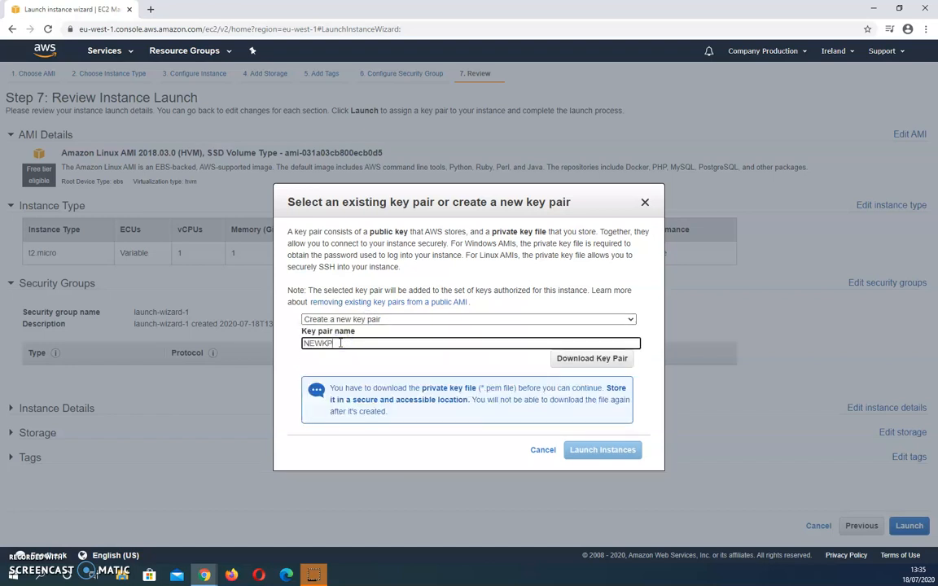
click(603, 358)
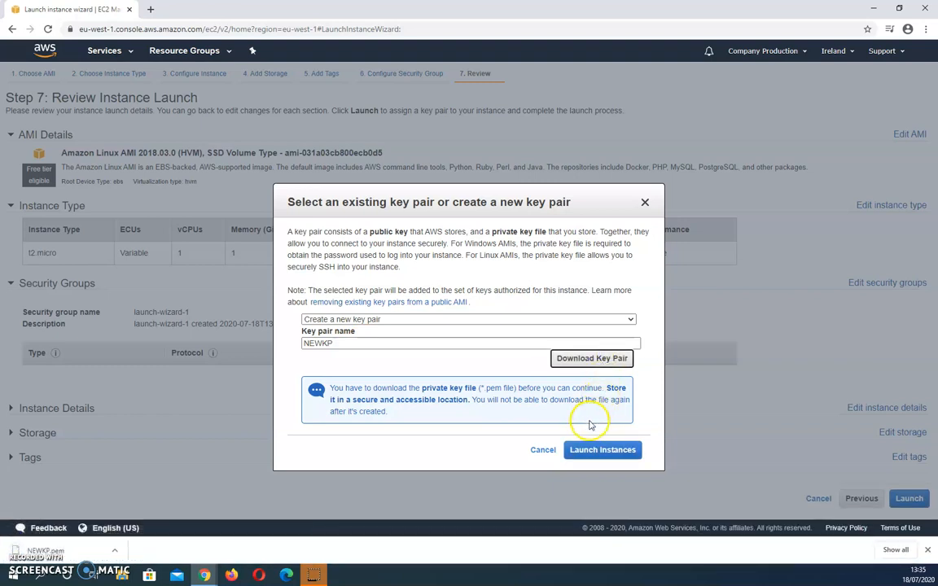
- Launch the instance and open it in the instances list from the launch status page
click(588, 457)
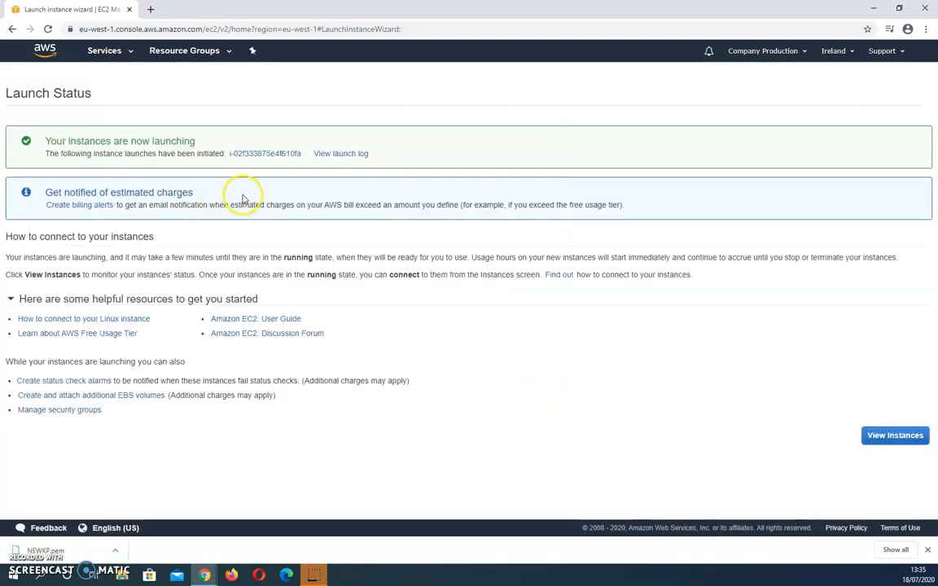
click(258, 156)
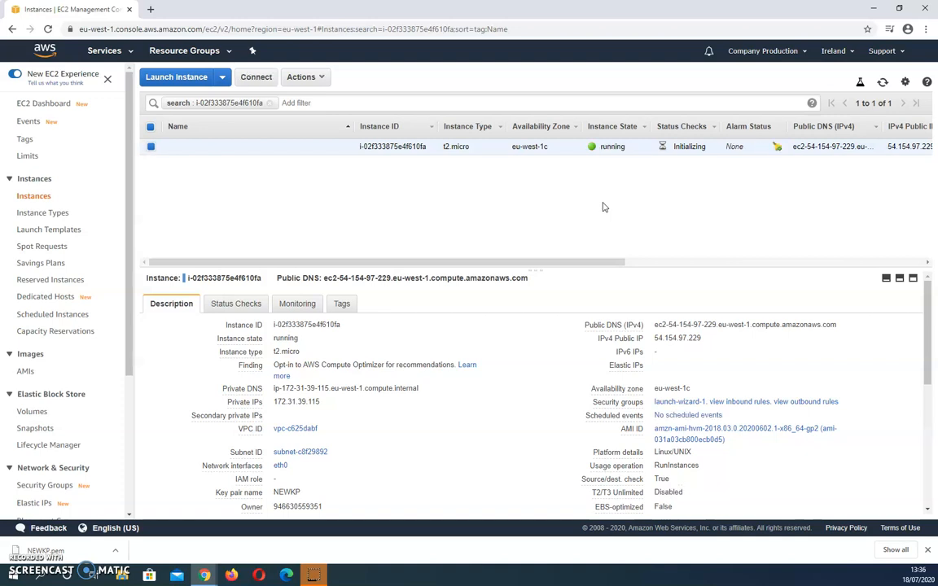
- Stop the newly launched t2.micro instance
click(221, 77)
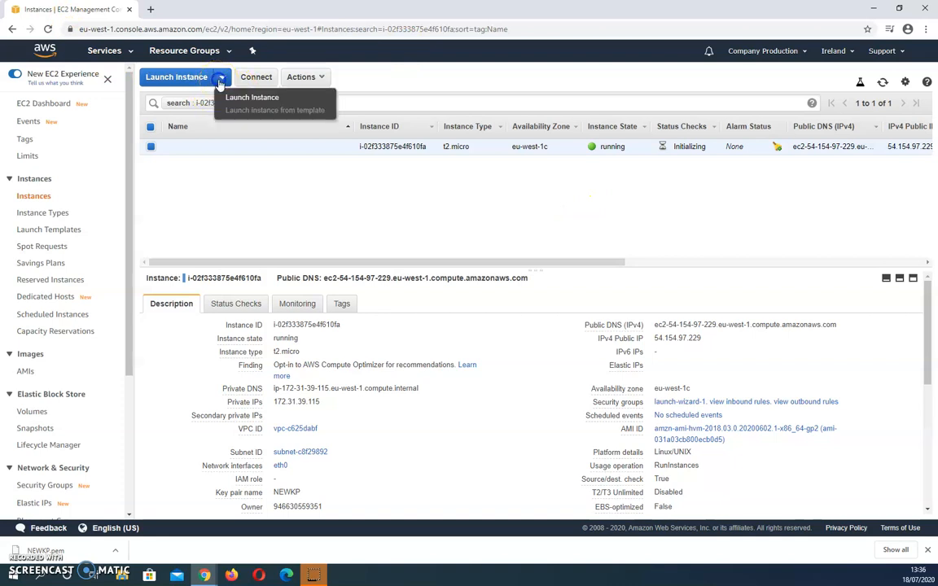
click(301, 77)
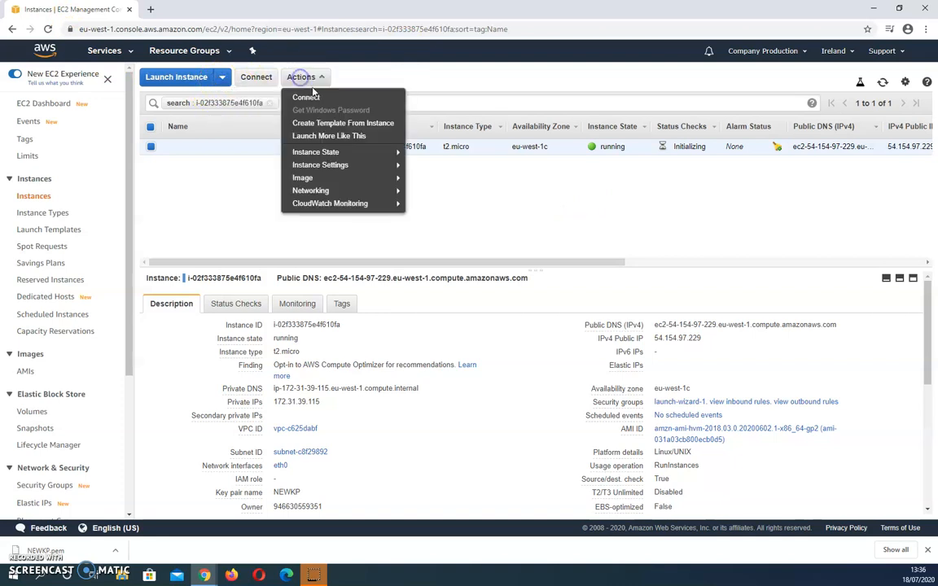
mouse_move(335, 174)
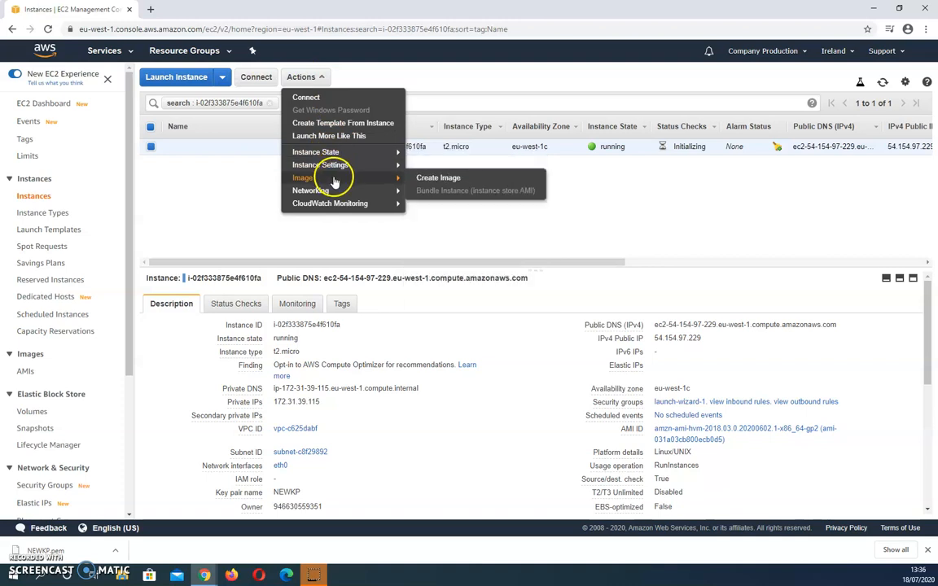
mouse_move(333, 191)
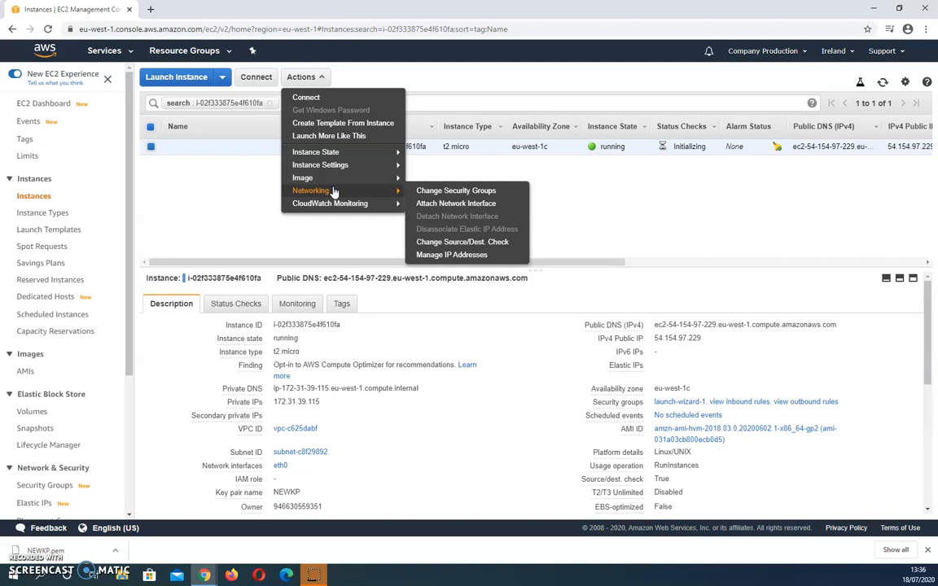
mouse_move(332, 153)
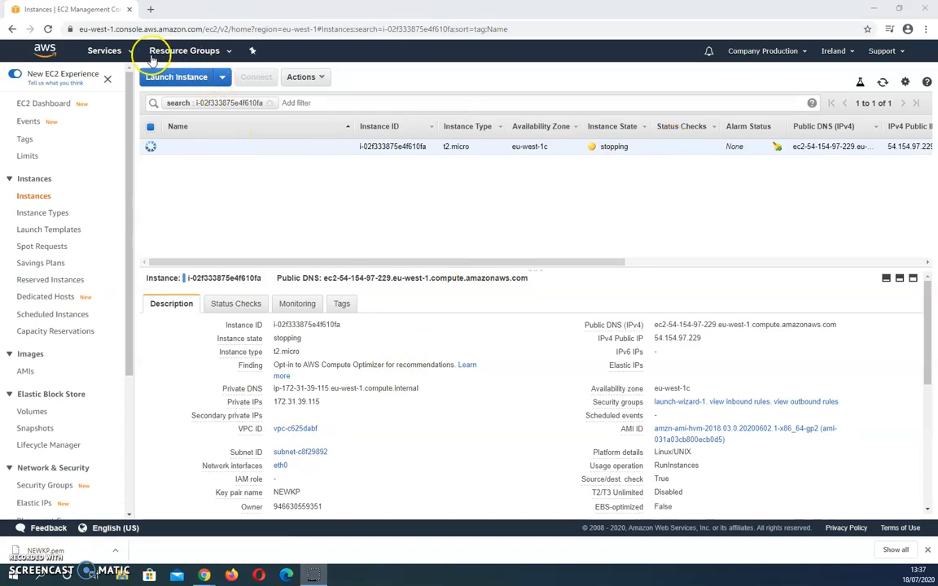
- Create a snapshot of volume vol-0c96eb7ca34bc3f61 with the description unencryptyedVolume
scroll(73, 205, down, 3)
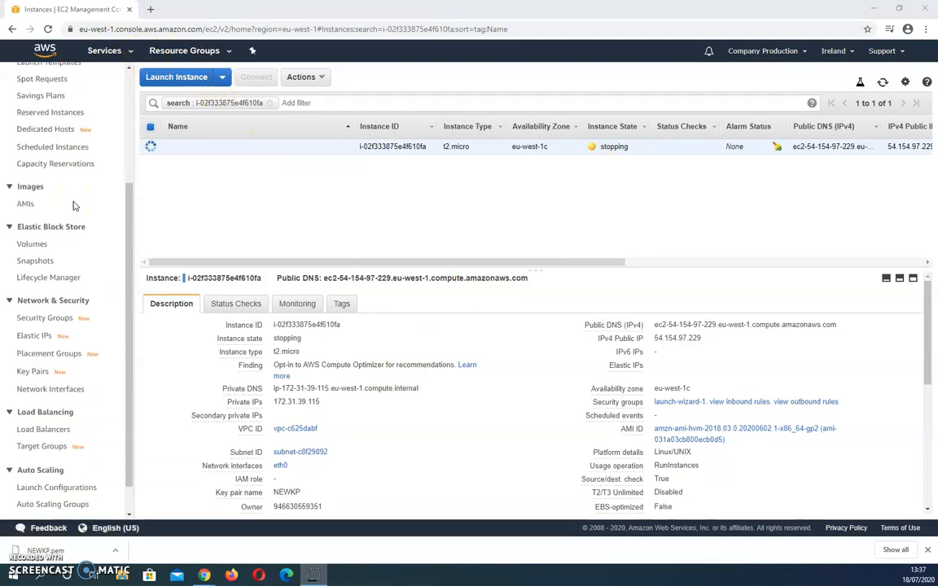
click(24, 263)
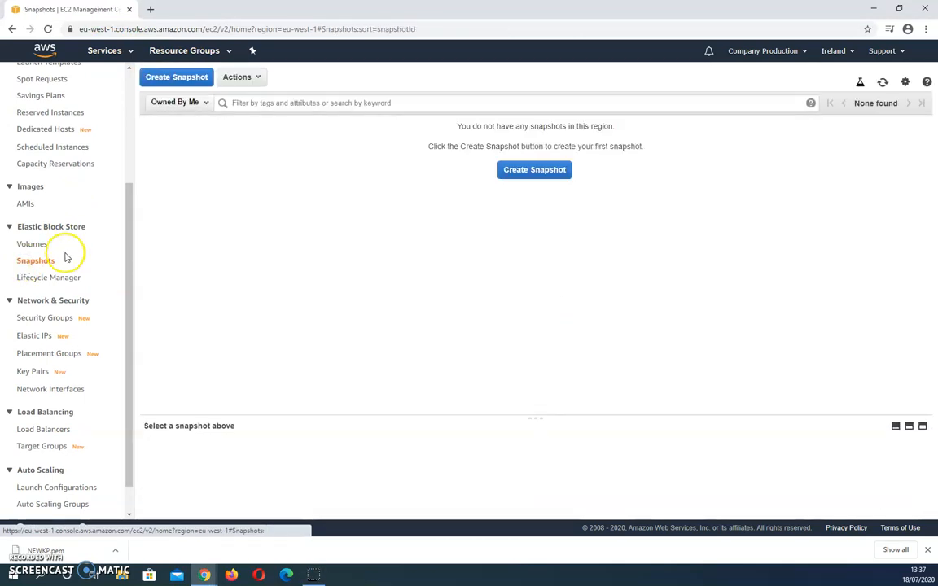
click(553, 171)
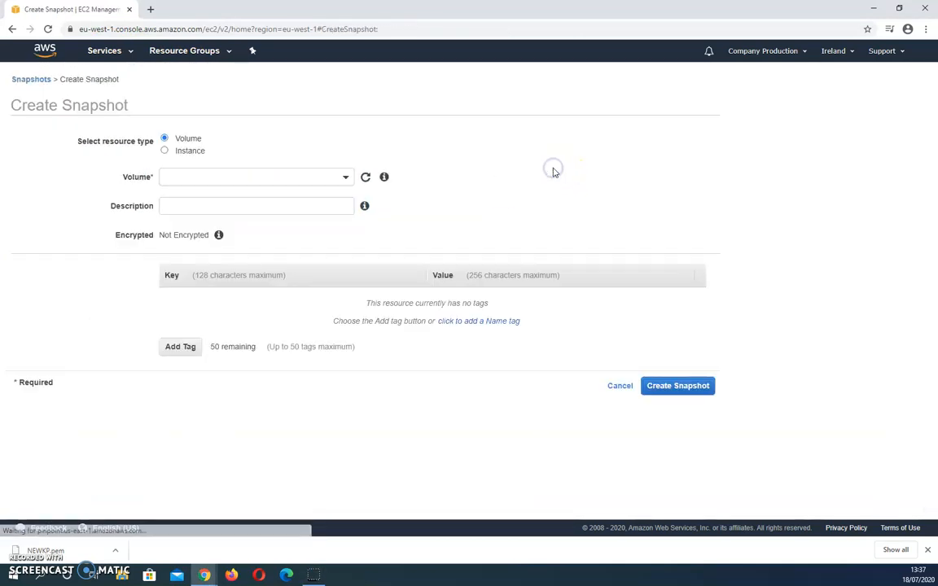
click(279, 177)
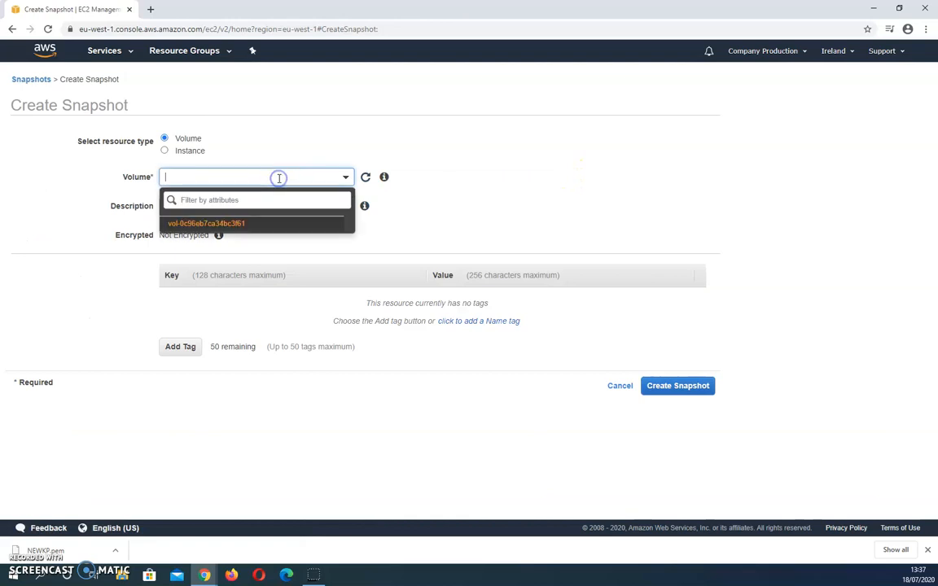
click(202, 224)
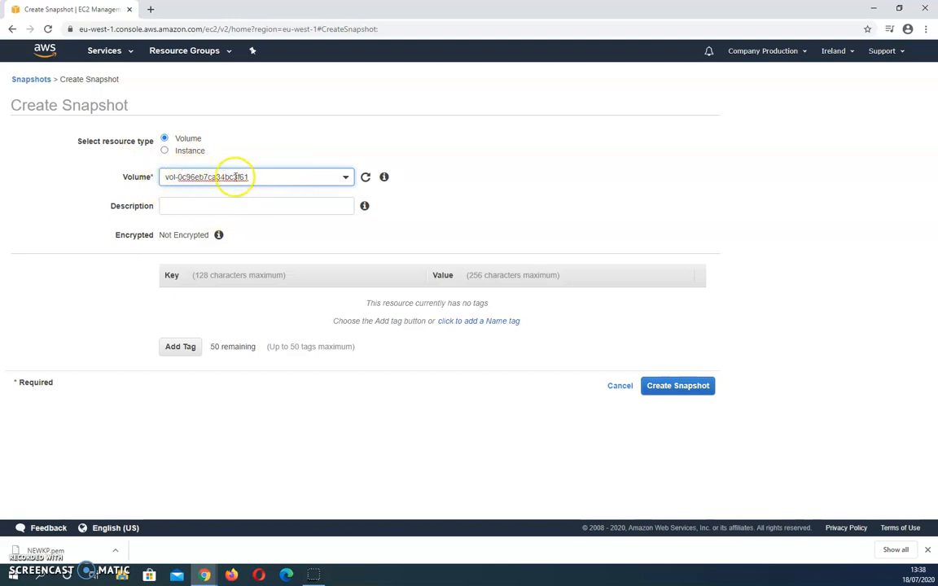
click(214, 206)
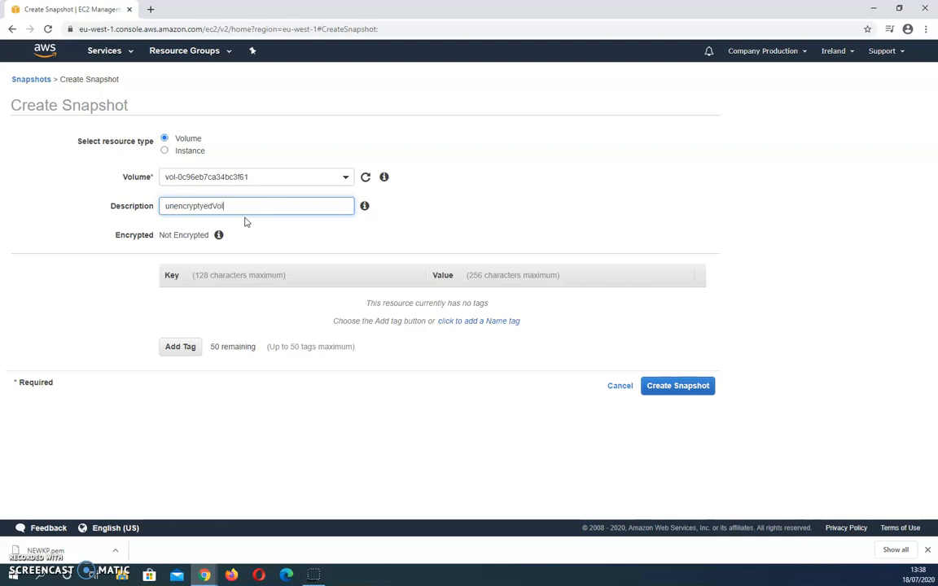
click(653, 384)
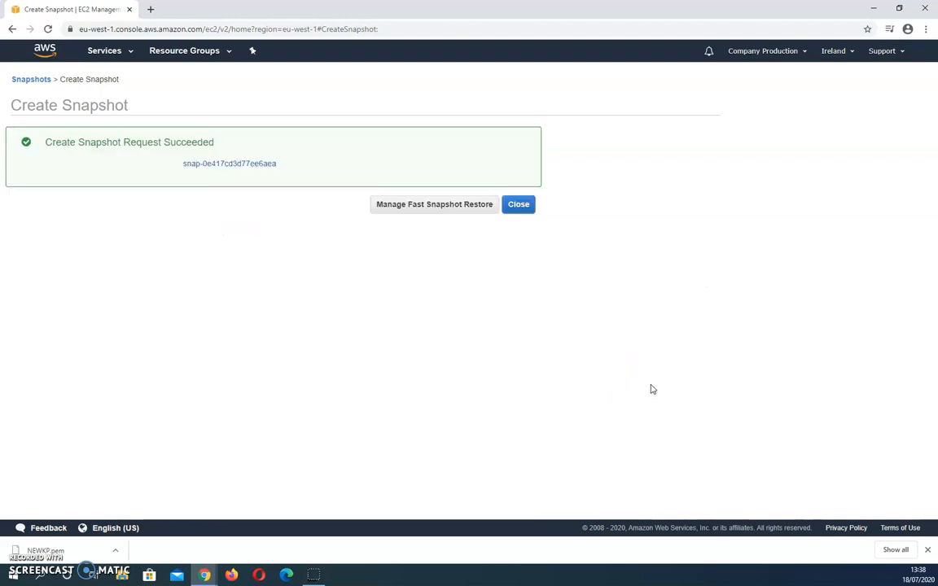
- Open the new snapshot, clear the snapshot ID filter from the list, and check the snapshot's encryption status
click(240, 165)
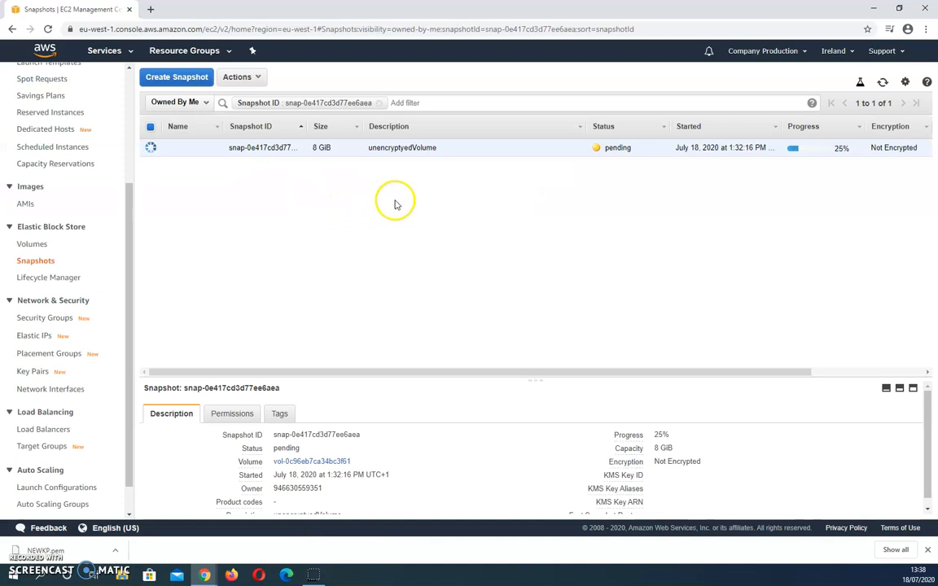
click(379, 103)
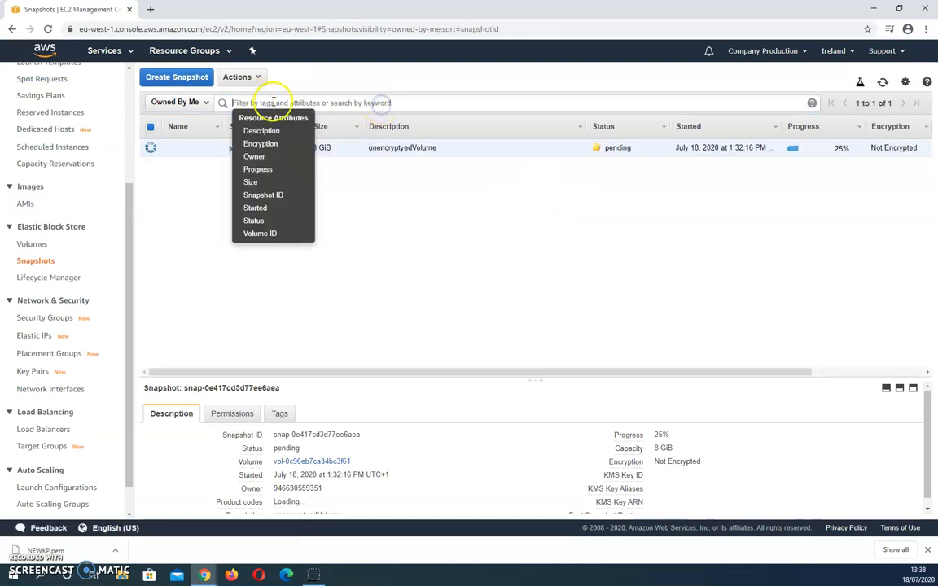
click(383, 228)
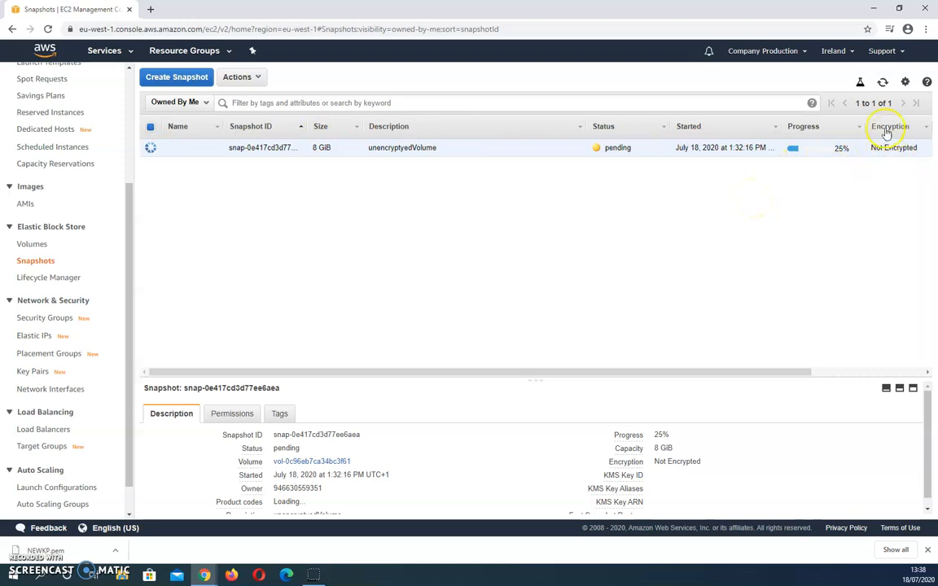
drag(871, 148, 917, 147)
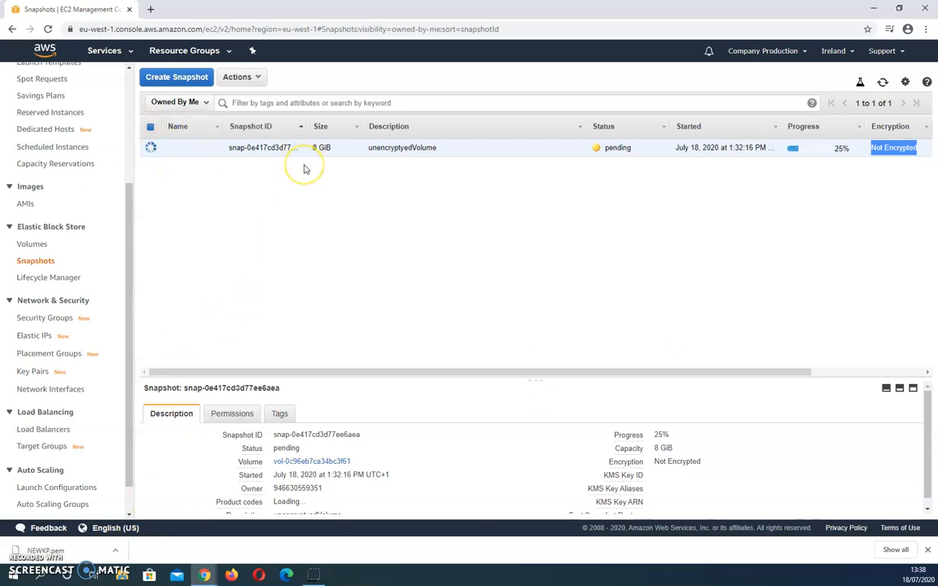
- Copy the unencryptyedVolume snapshot within Europe (Ireland) as an encrypted snapshot using the default aws/ebs master key
click(258, 78)
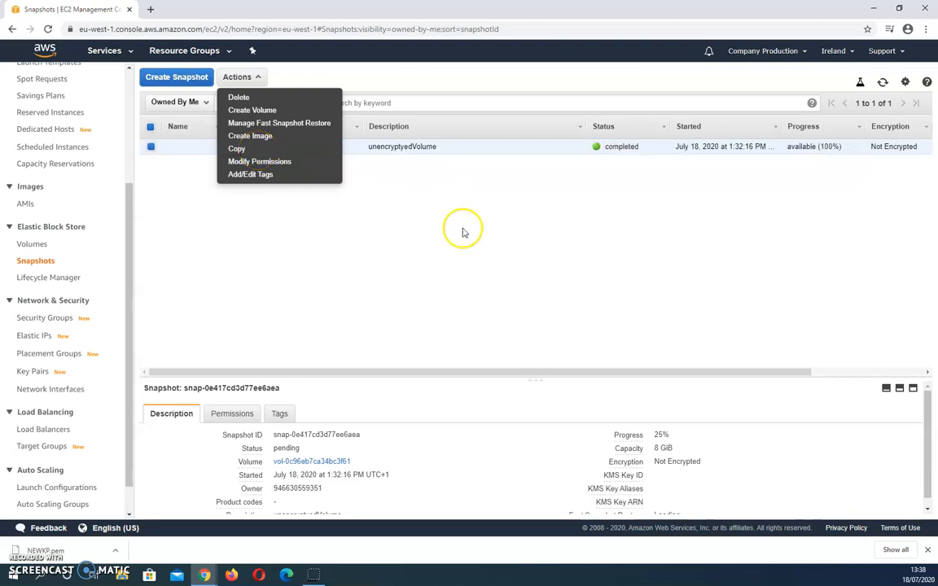
click(439, 208)
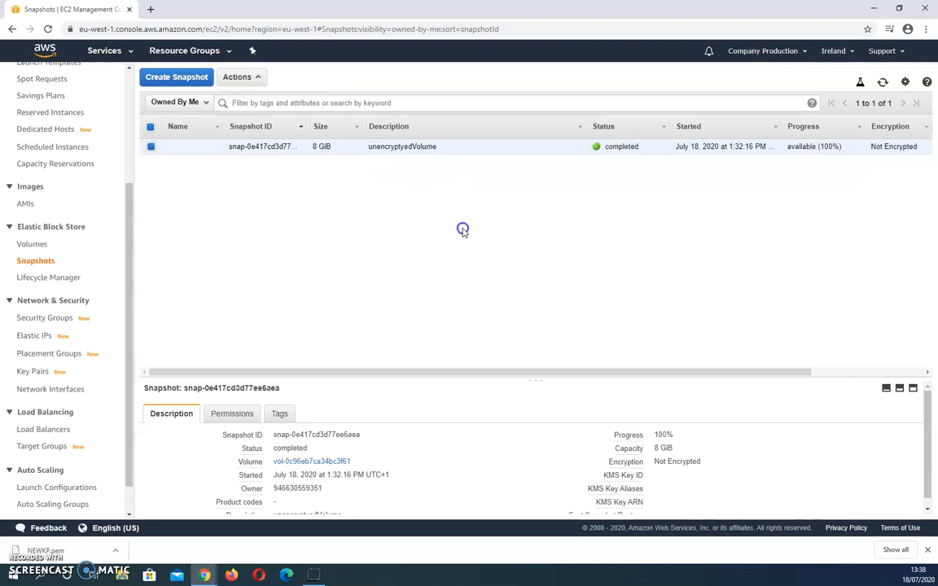
click(243, 77)
click(242, 148)
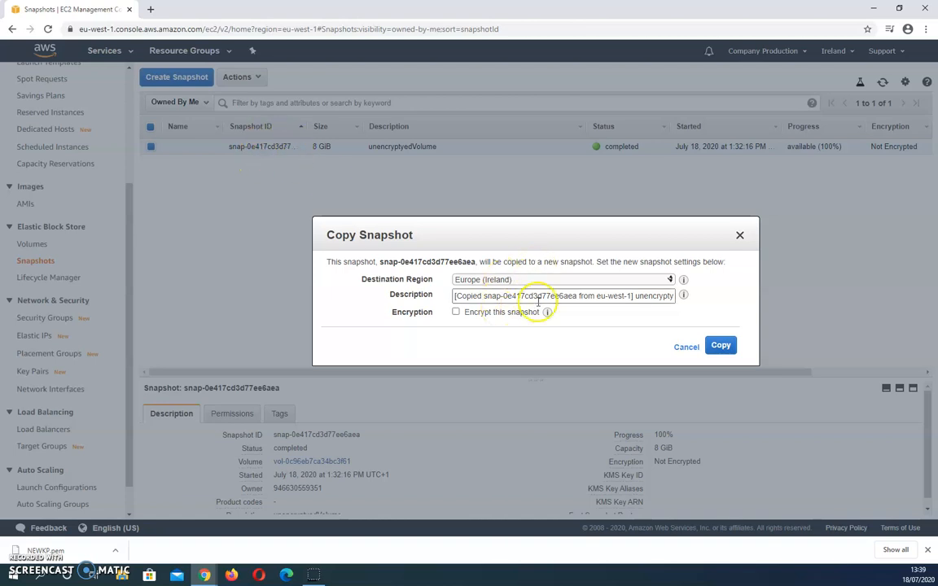
click(456, 312)
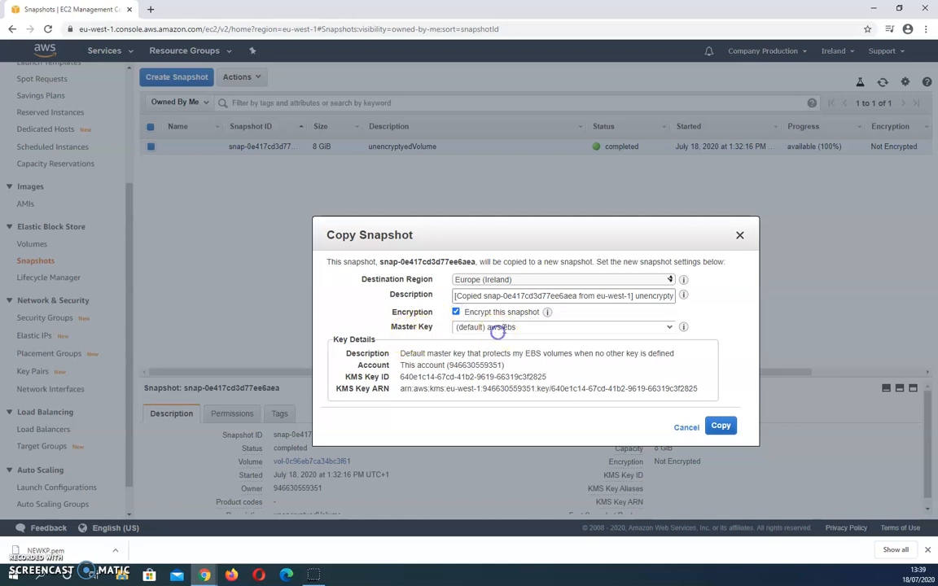
click(513, 326)
click(517, 349)
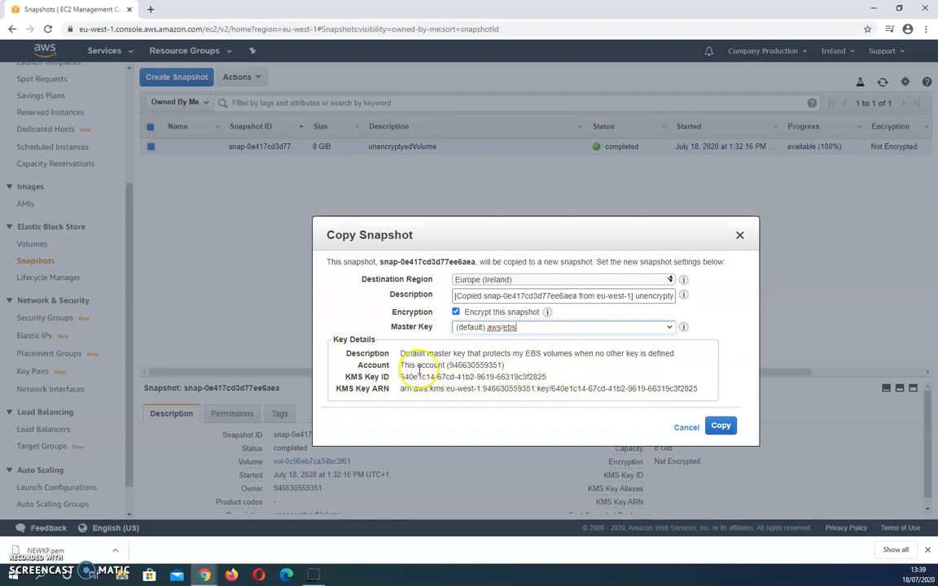
click(719, 428)
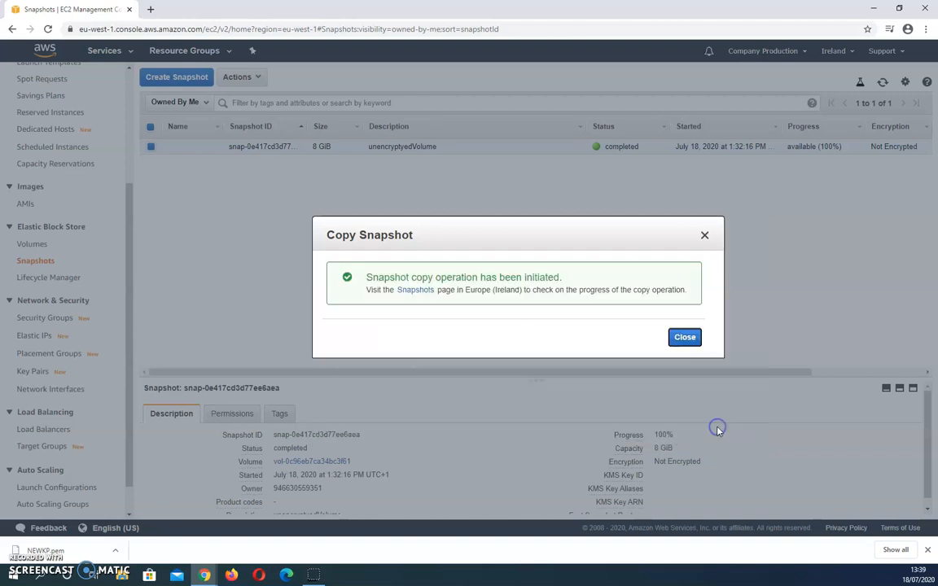
- Open the copied snapshot, clear the snapshot ID filter from the list, and check the copy's encryption status
click(425, 291)
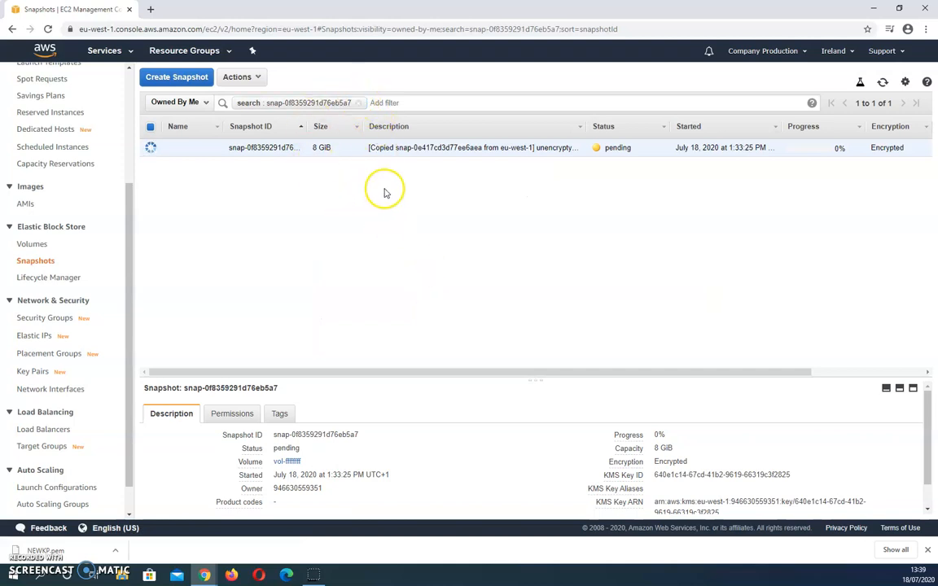
click(359, 103)
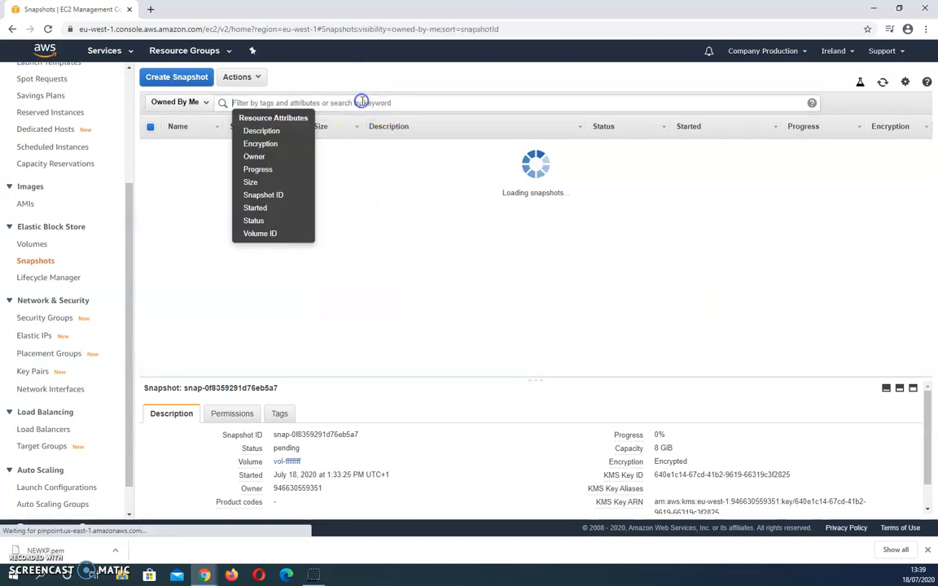
click(475, 266)
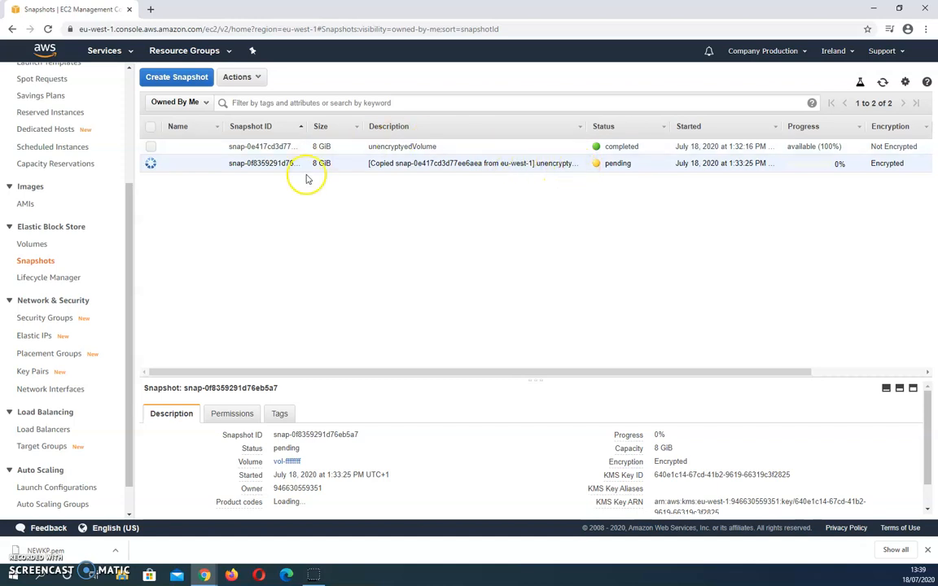
drag(902, 163, 873, 169)
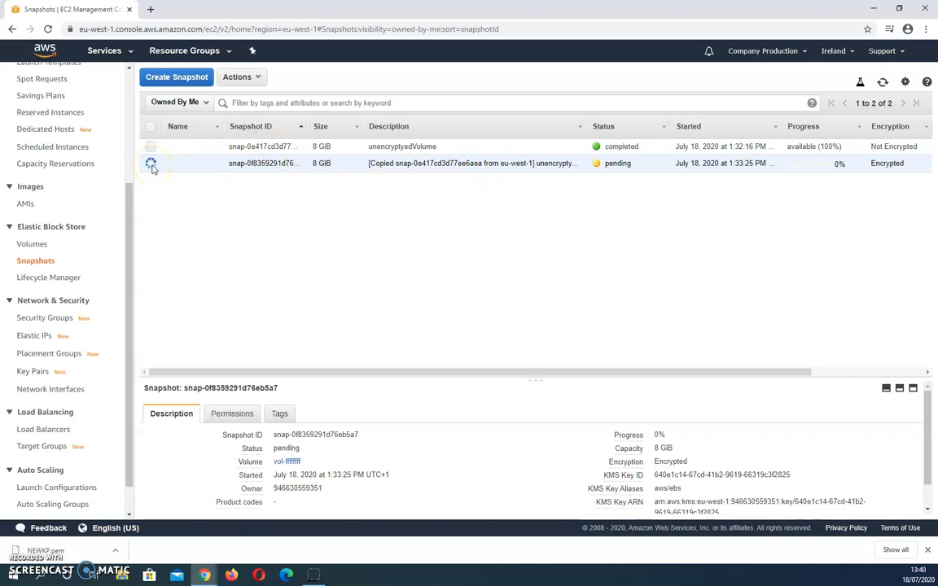
click(257, 78)
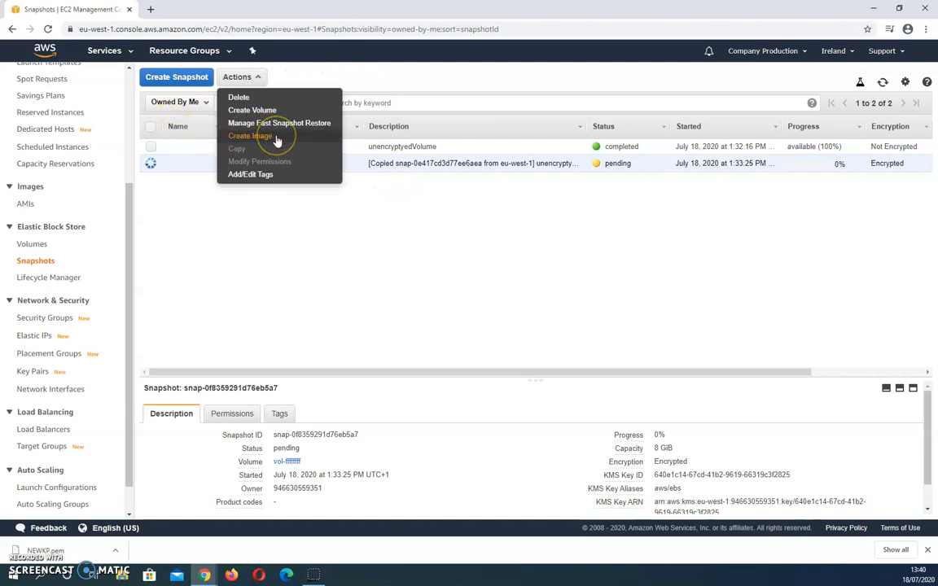
click(245, 232)
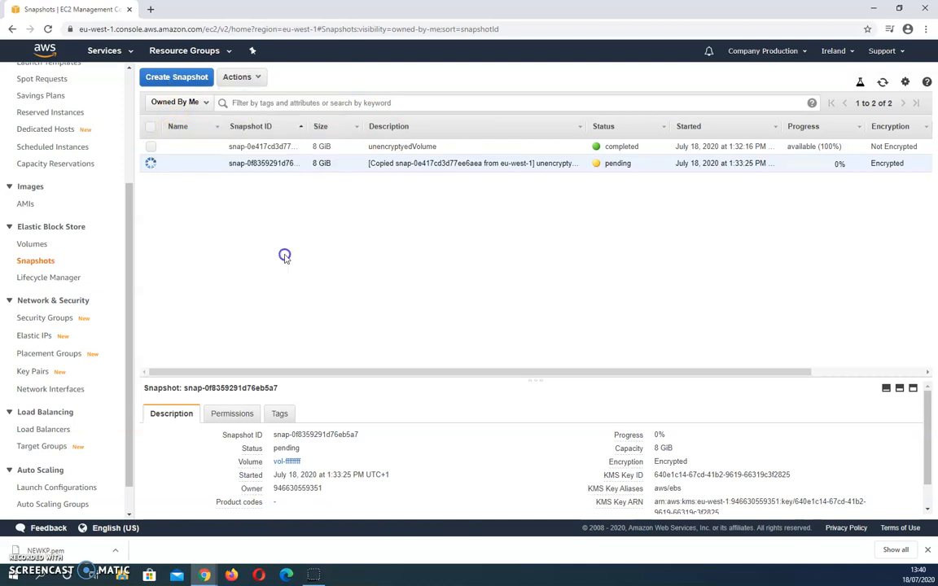
click(22, 549)
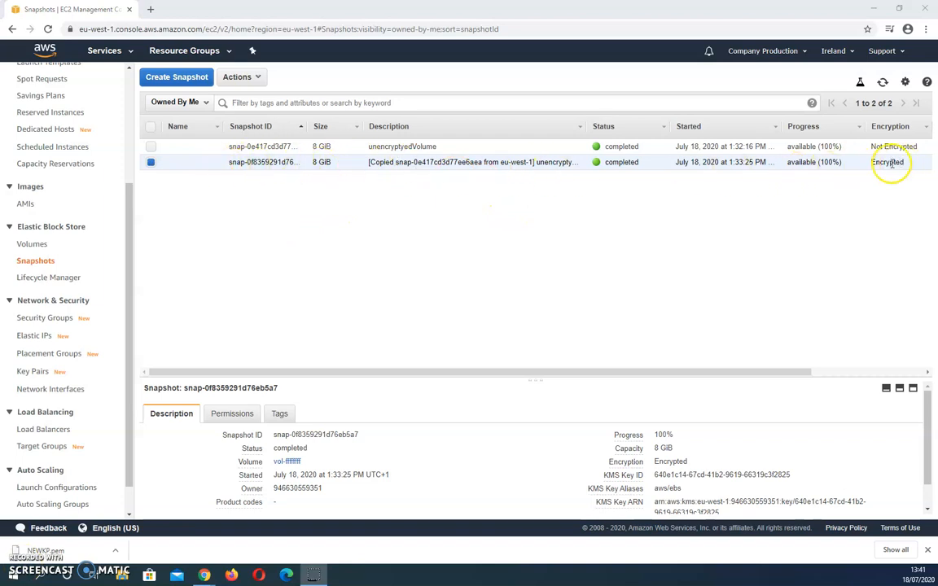
- Create an image from the encrypted snapshot copy, named EncryptedEBS with the description encrypted
click(237, 76)
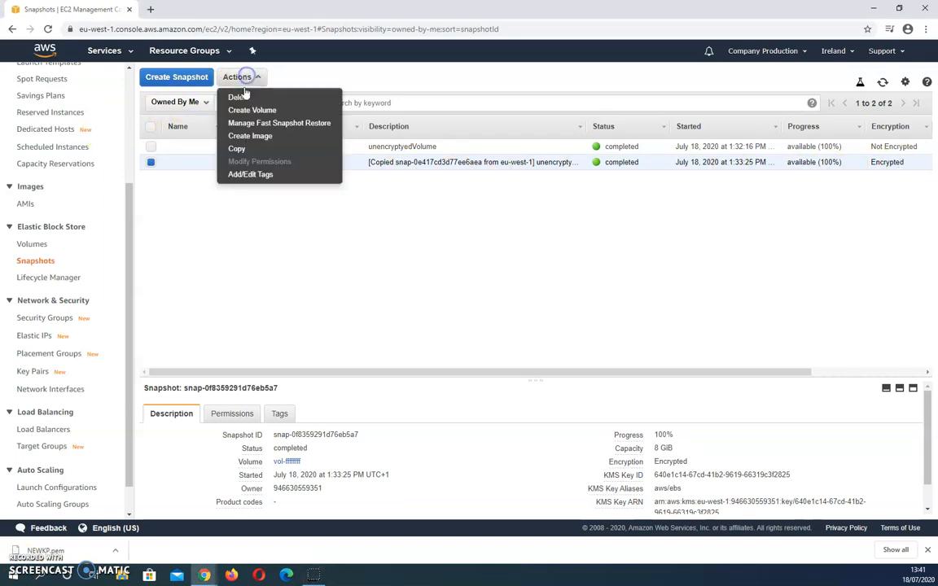
click(250, 136)
click(301, 205)
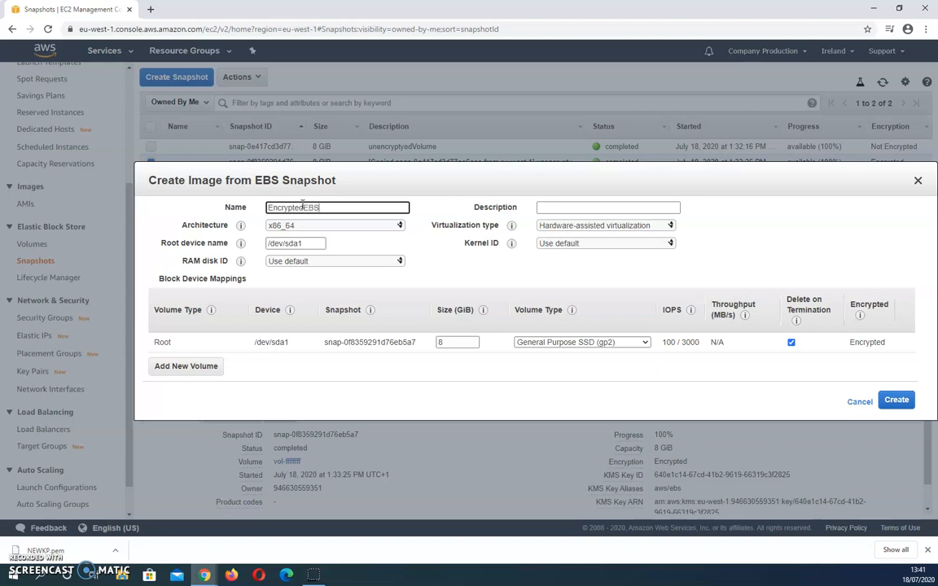
click(564, 206)
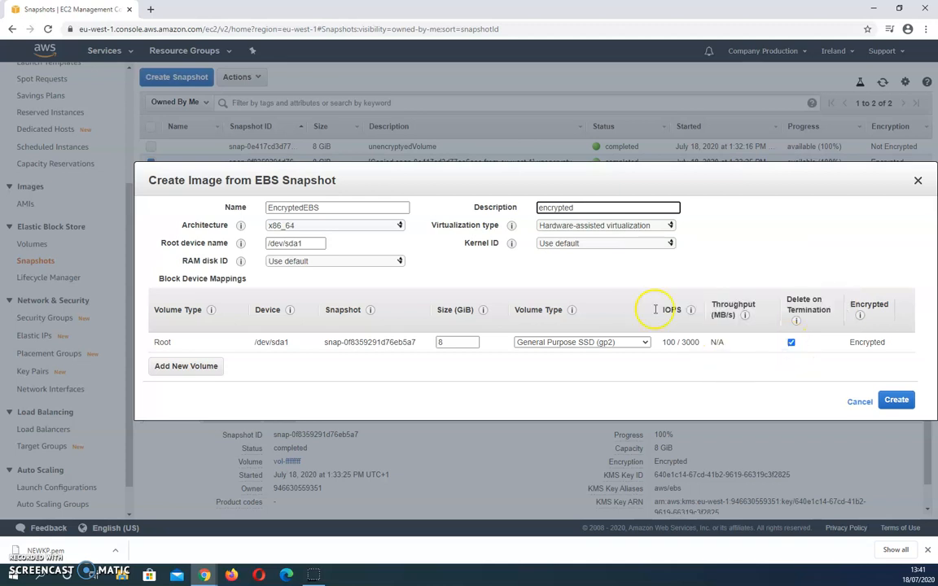
click(895, 400)
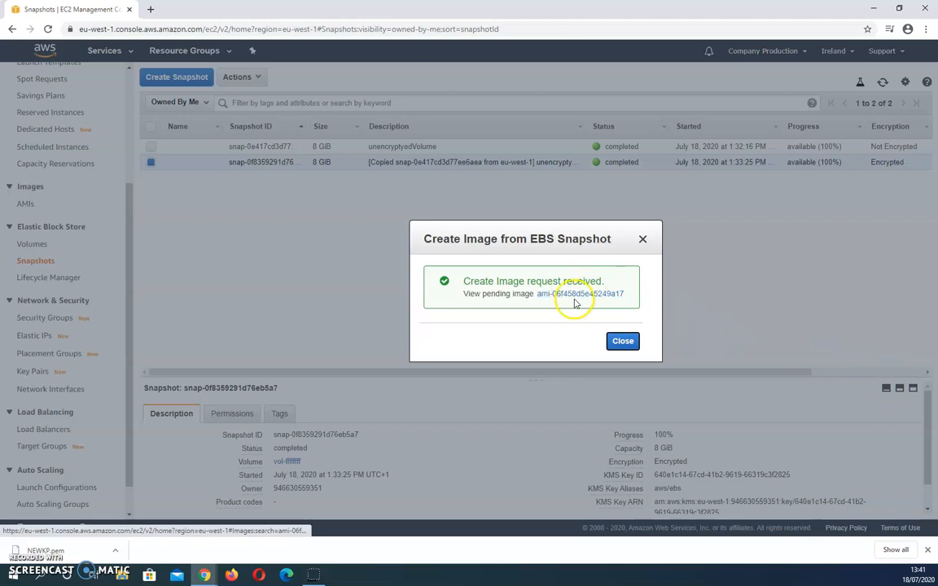
- Open the newly created image in the AMIs list and clear the AMI ID filter
click(576, 295)
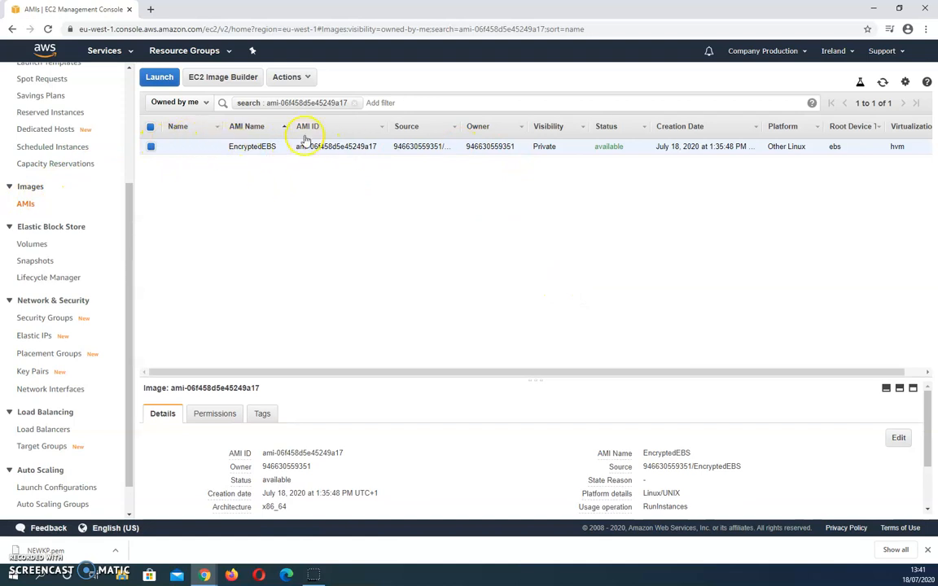
click(354, 103)
click(201, 226)
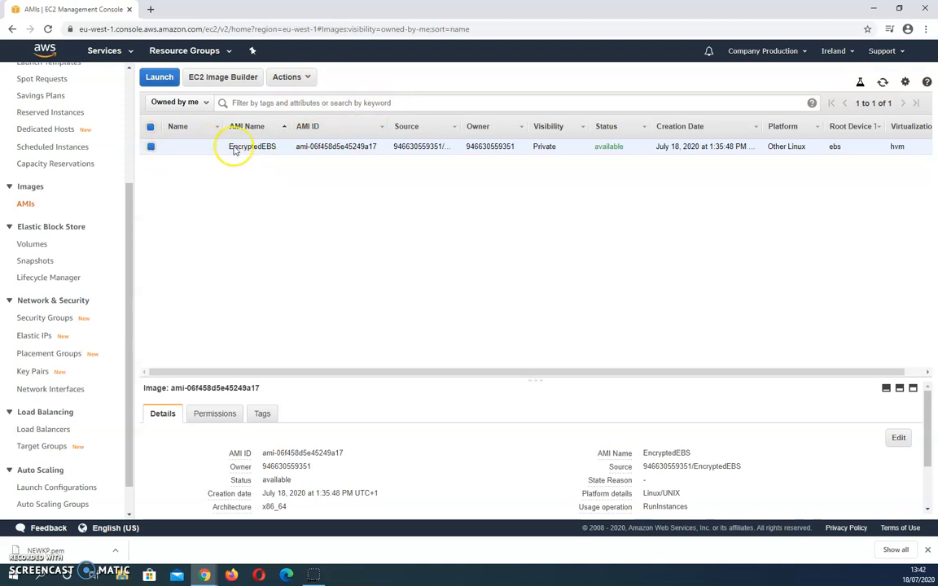
- Launch a t2.micro instance from the EncryptedEBS image with the existing key pair NEWKP, acknowledging access to its private key file
click(307, 78)
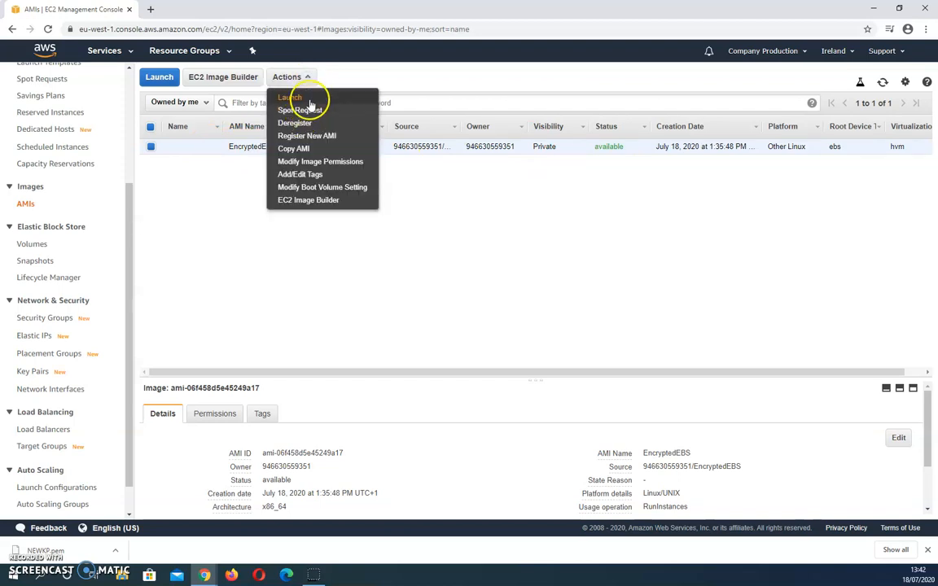
click(295, 98)
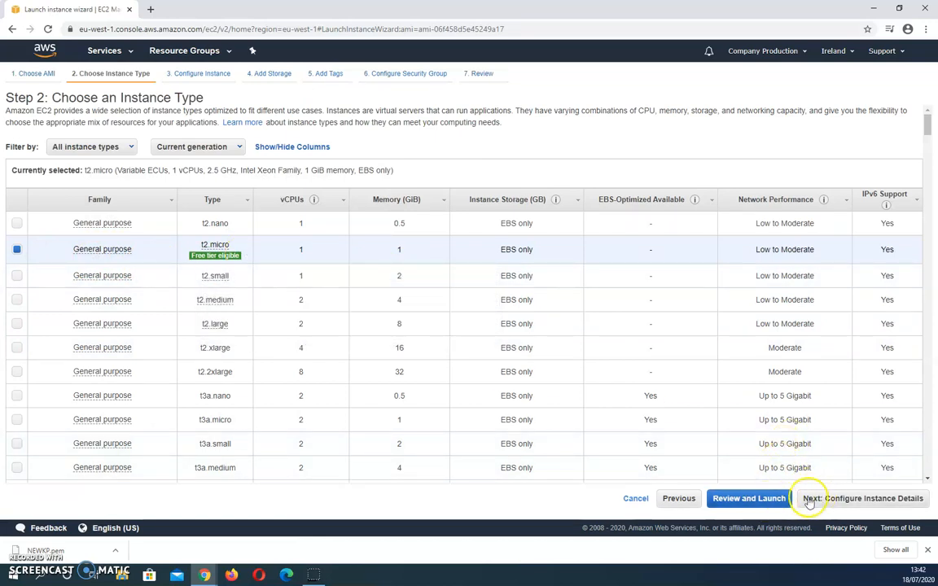
click(757, 500)
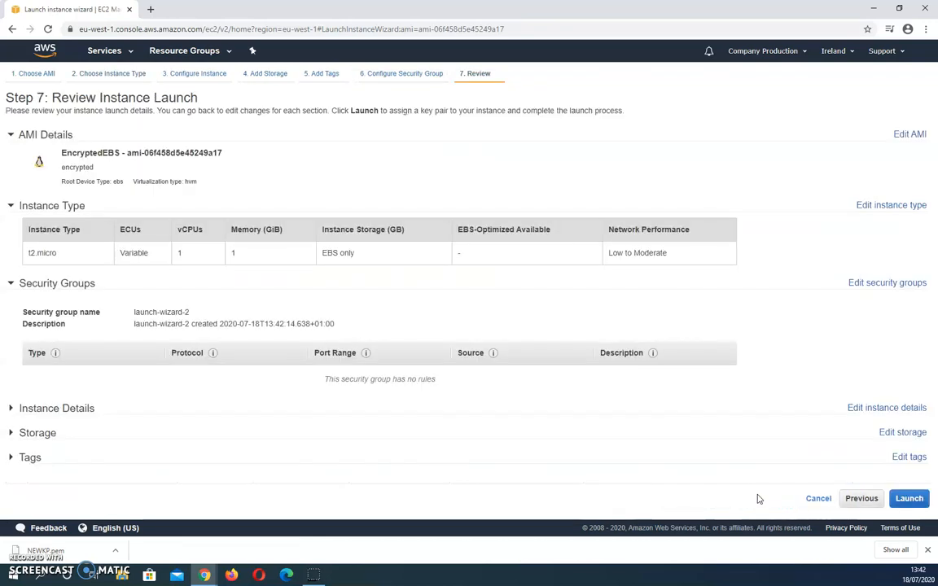
click(907, 498)
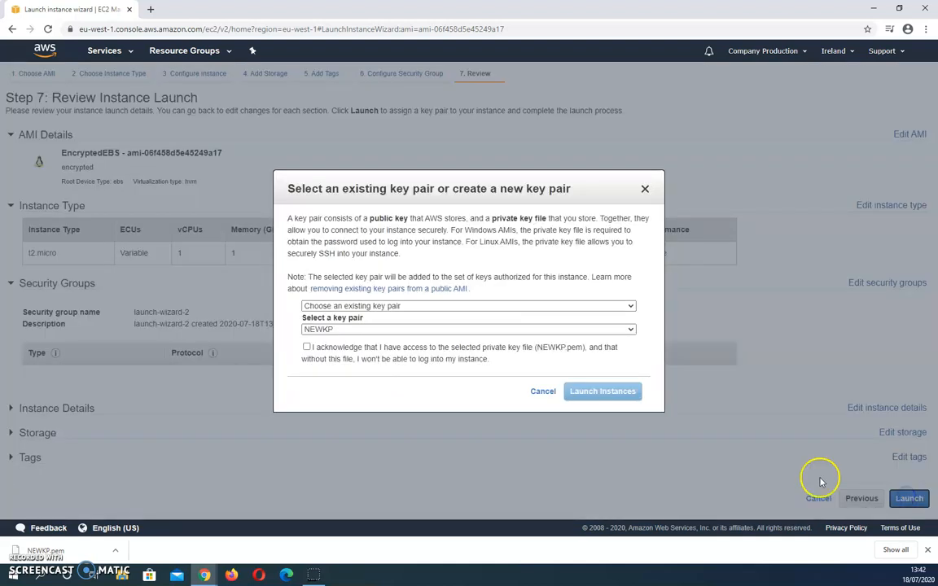
click(448, 348)
click(597, 394)
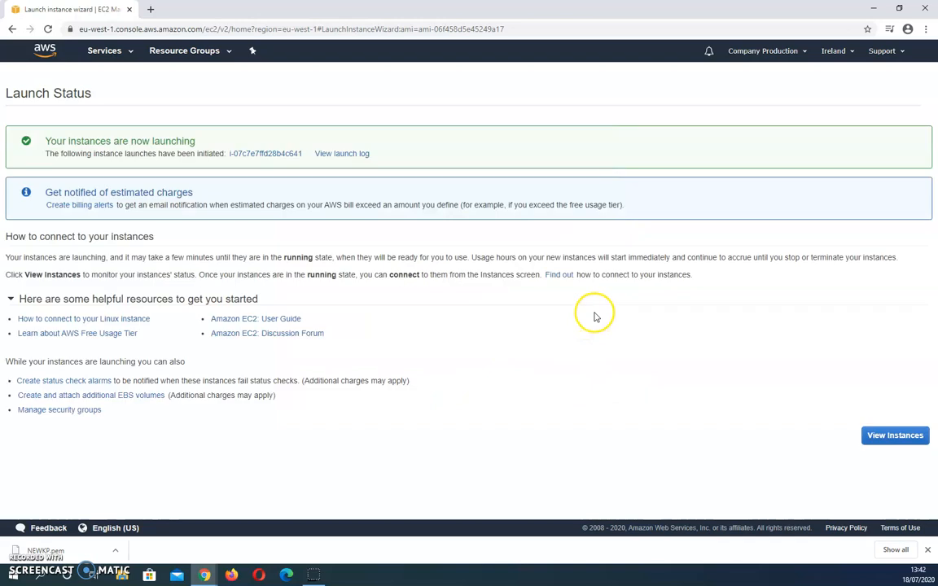
- Open the new instance from the launch status page and clear the instance ID filter to list all instances
click(247, 153)
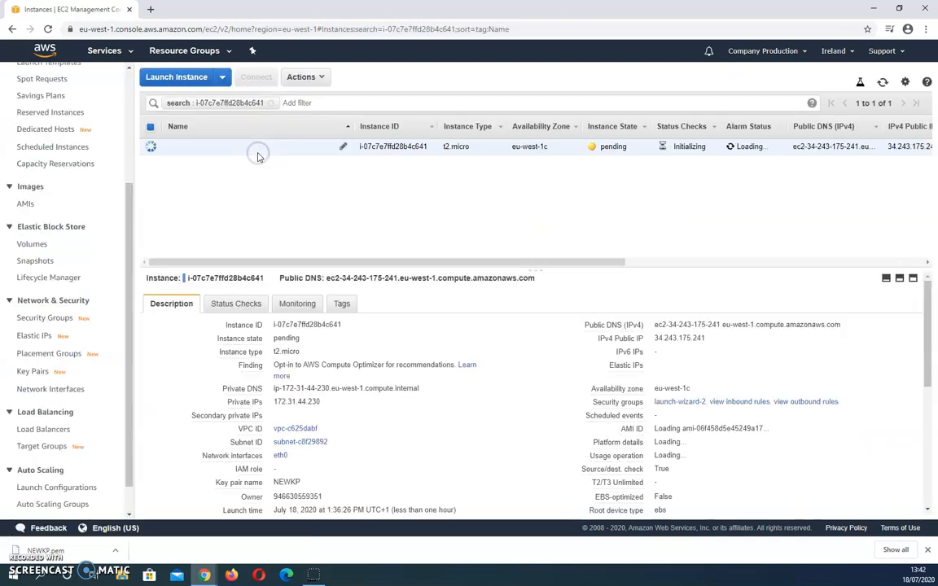
click(271, 104)
click(441, 233)
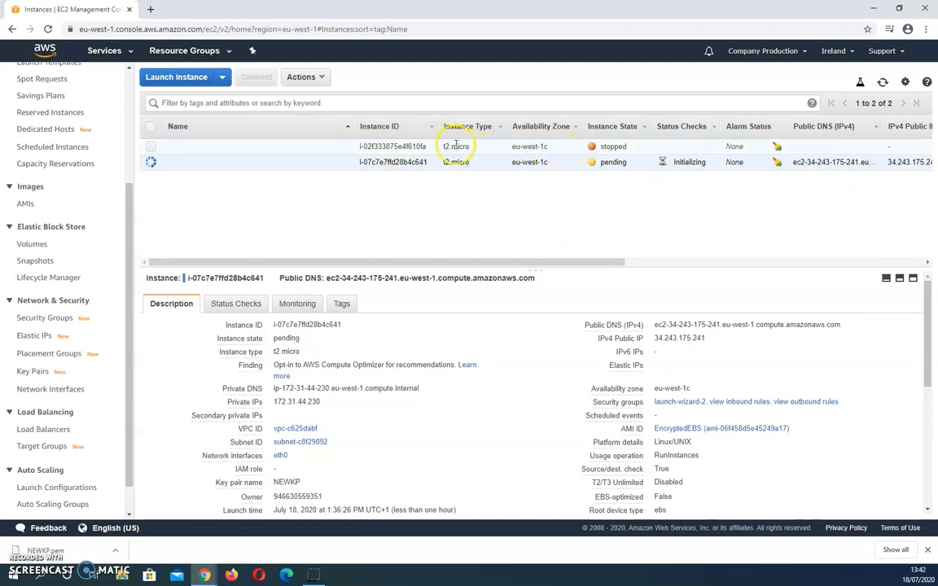
- Examine the new instance's description, including its AMI ID and root device, and its state in the instances list
drag(549, 263, 626, 263)
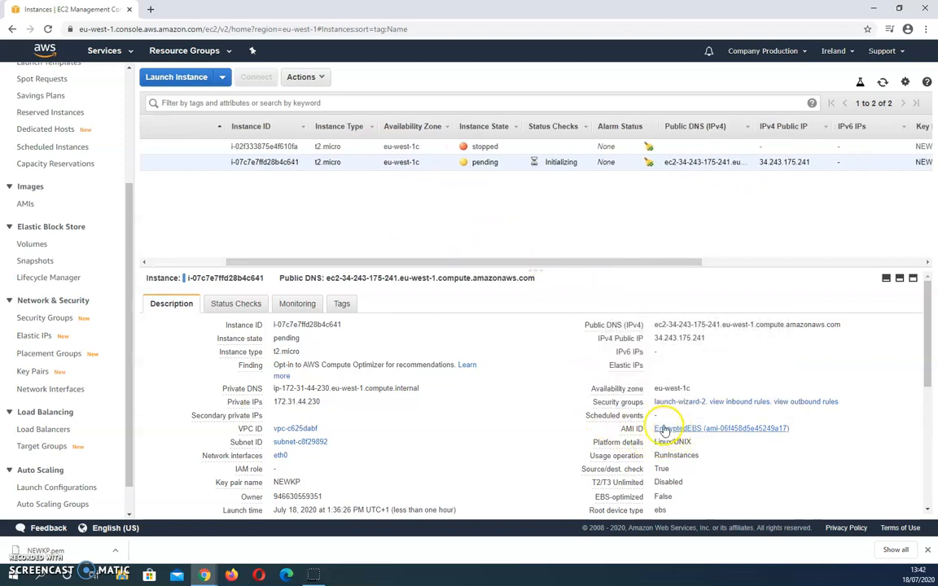
scroll(721, 434, down, 2)
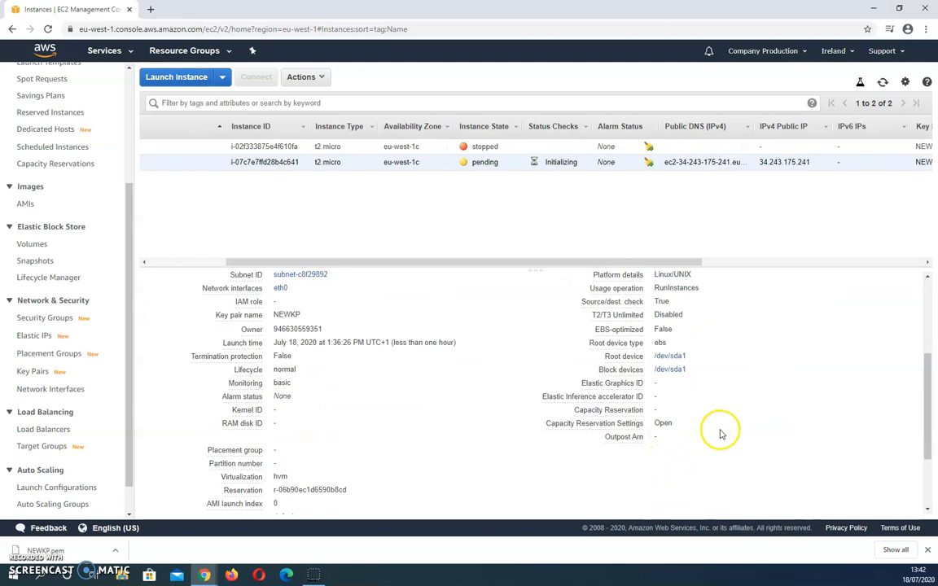
scroll(716, 423, up, 1)
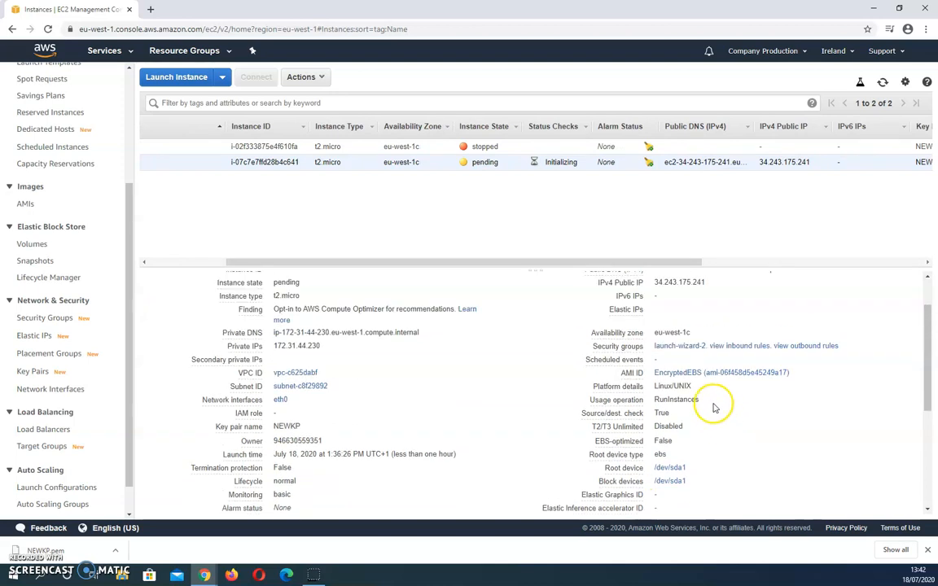
click(684, 377)
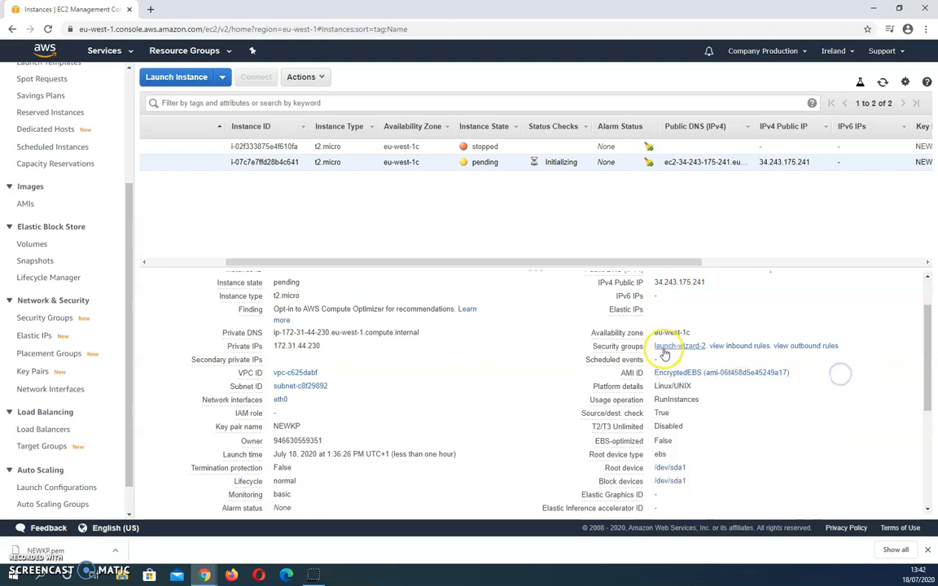
mouse_move(680, 373)
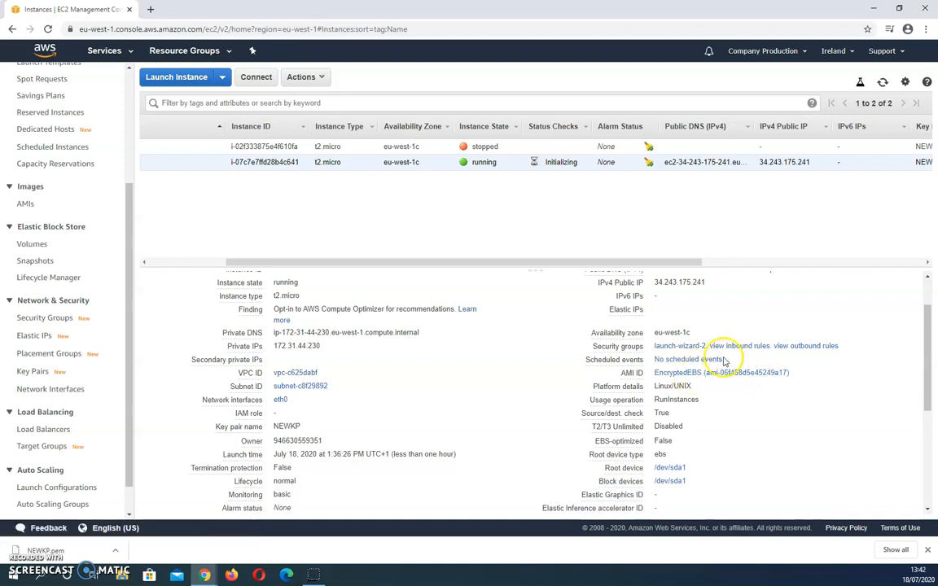
scroll(723, 361, up, 1)
mouse_move(632, 355)
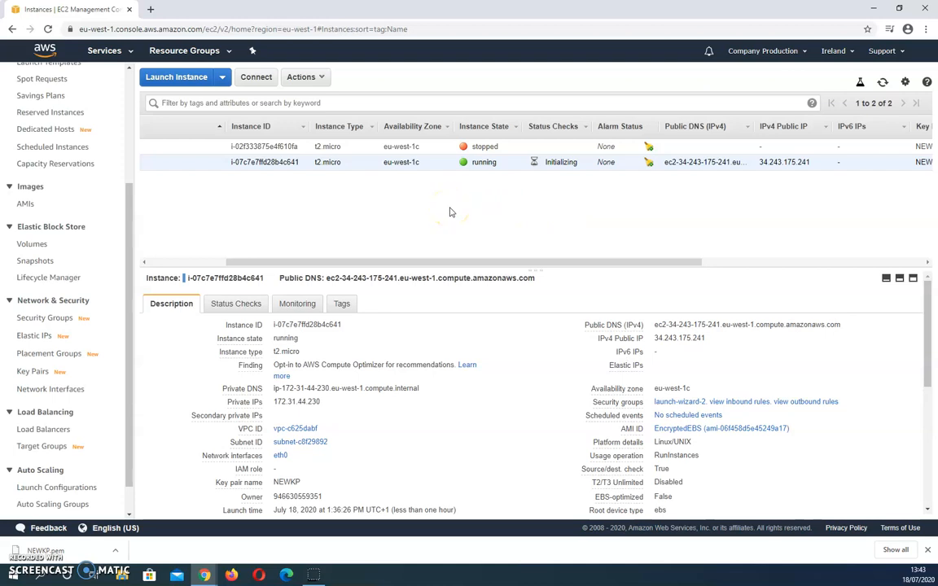
drag(433, 262, 343, 262)
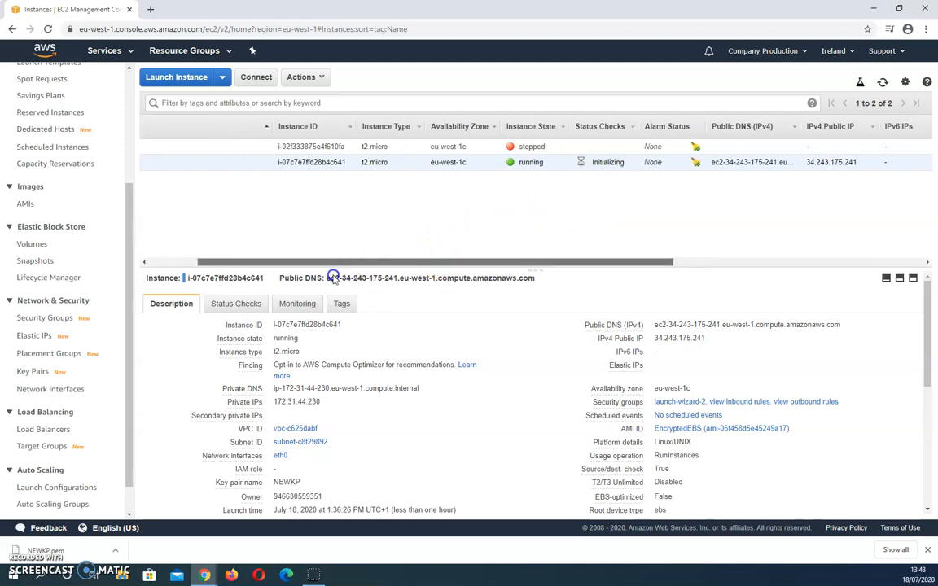
click(140, 261)
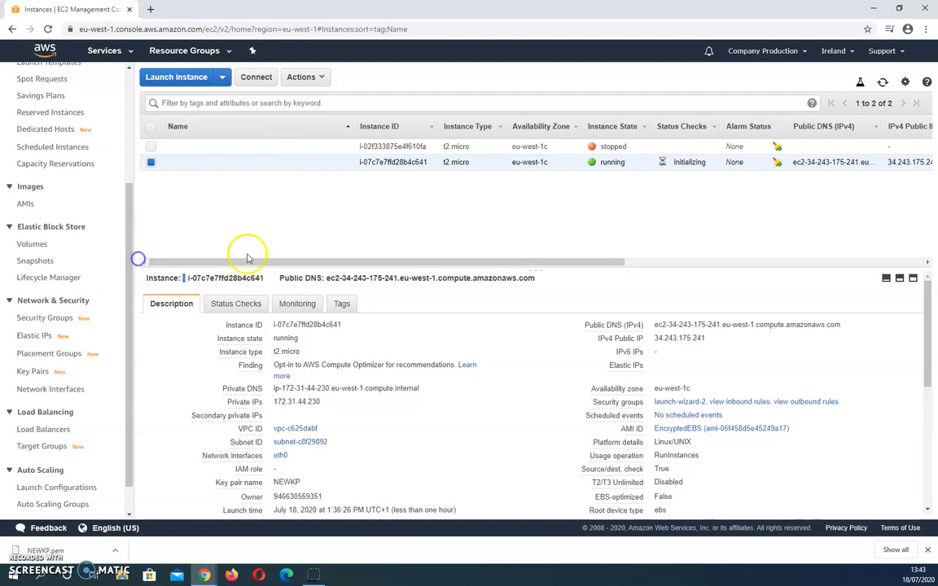